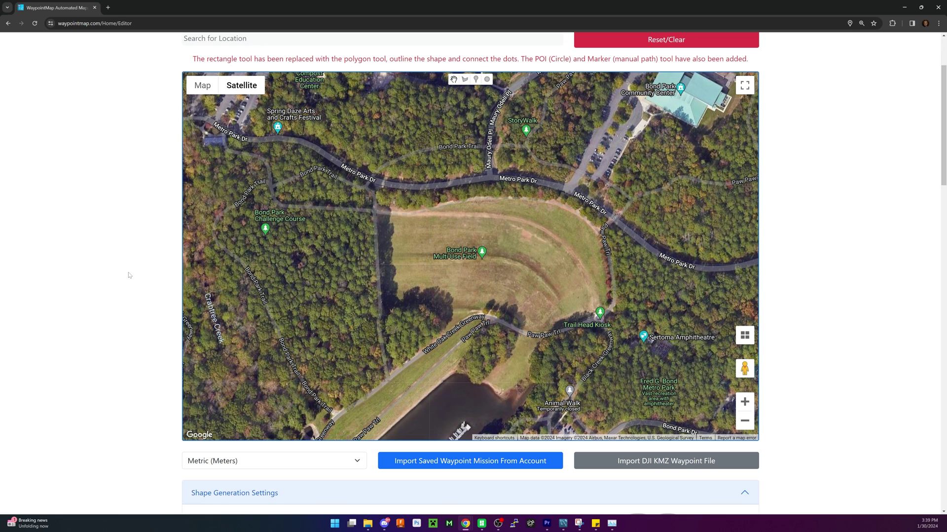
Outline the Bond Park multi-use field as an 11-corner polygon closed on its first point.
scroll(114, 269, up, 1)
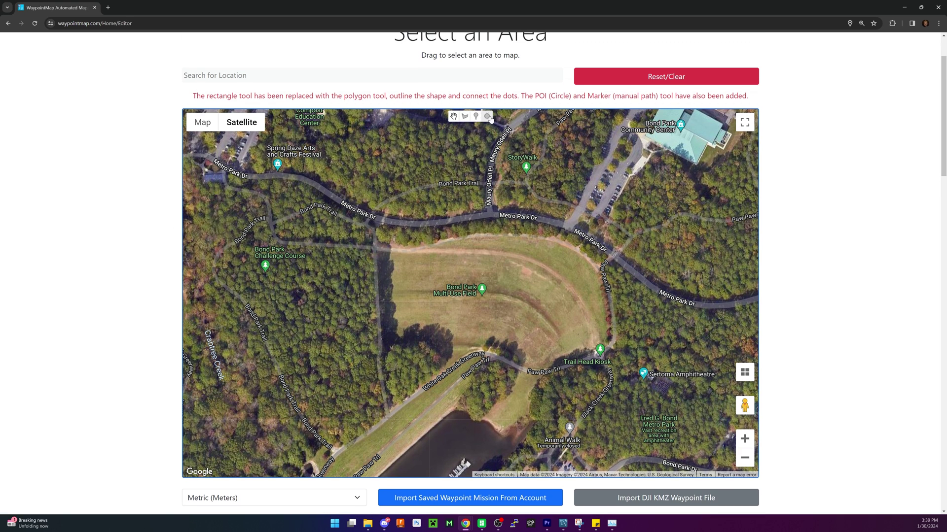
click(464, 117)
click(374, 245)
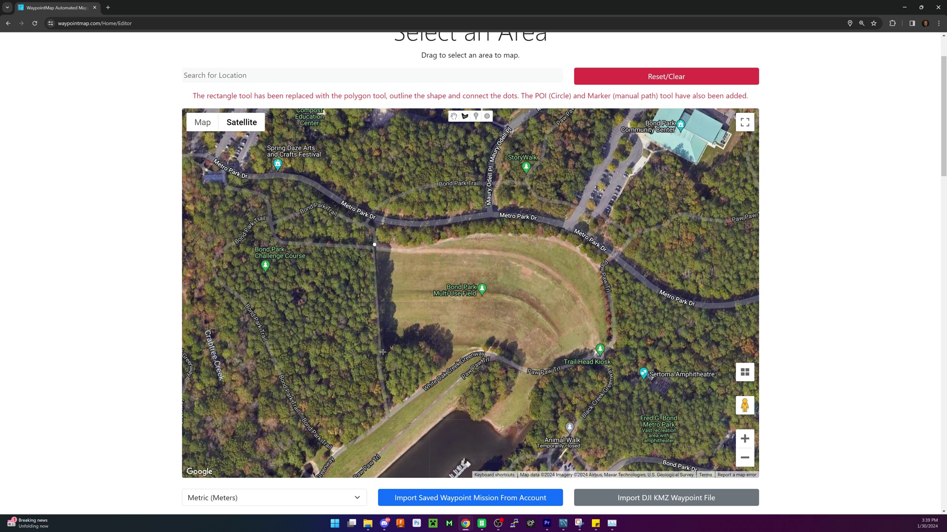
click(382, 352)
click(465, 349)
click(498, 353)
click(534, 370)
click(594, 355)
click(609, 323)
click(597, 265)
click(548, 238)
click(489, 236)
click(444, 244)
click(374, 245)
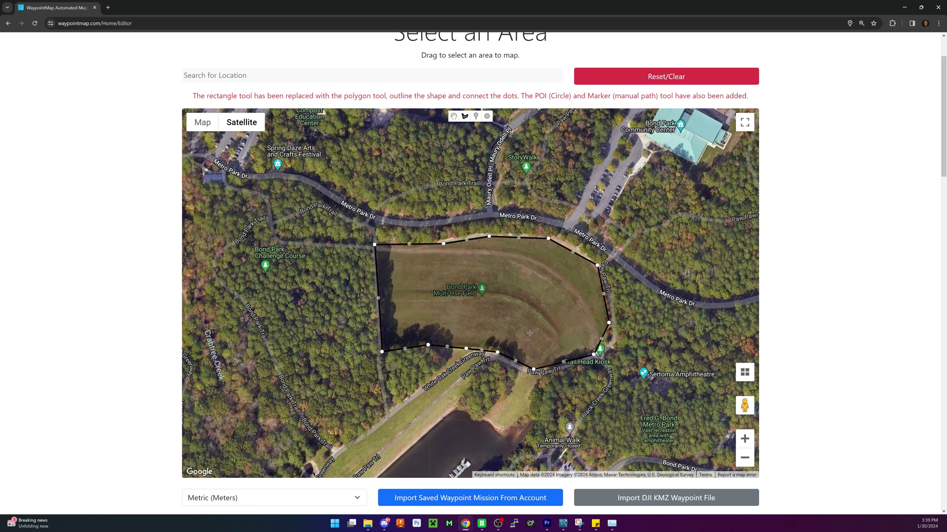
Generate a 25-waypoint back-and-forth grid inside the field outline.
click(453, 116)
click(490, 278)
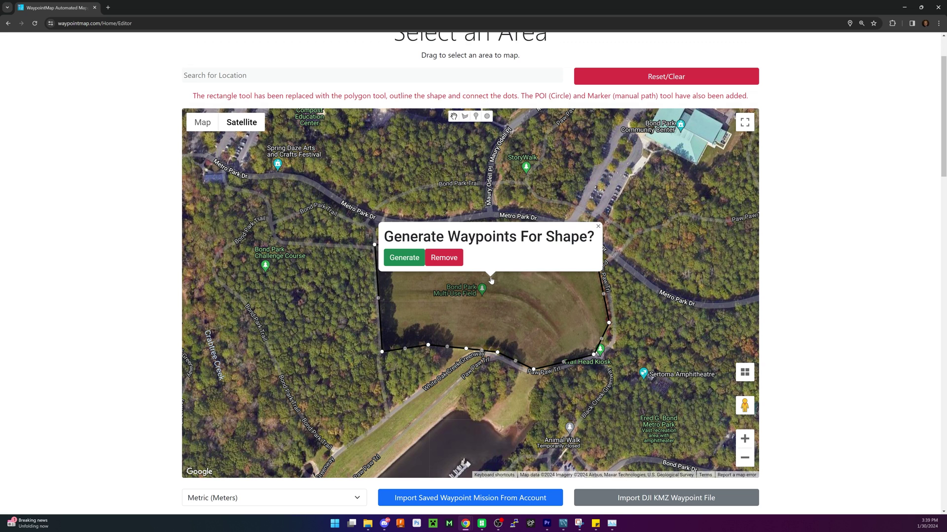
click(404, 258)
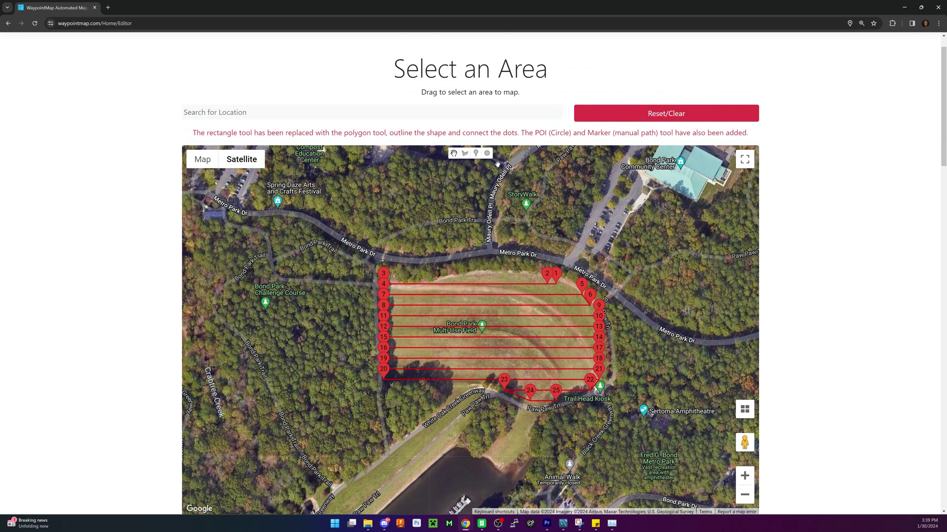
Clear the generated grid and place markers for waypoints 1–5 across the field.
click(686, 111)
click(476, 154)
scroll(467, 314, up, 1)
click(337, 313)
click(368, 298)
click(390, 295)
click(449, 290)
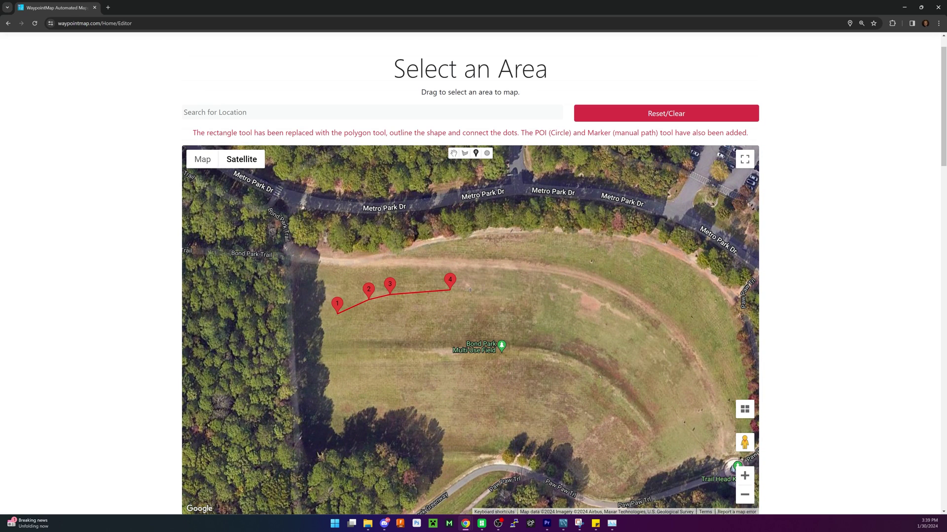
click(561, 289)
Check waypoint 4's settings, then add waypoints 6 and 7 on the field.
click(454, 153)
click(453, 282)
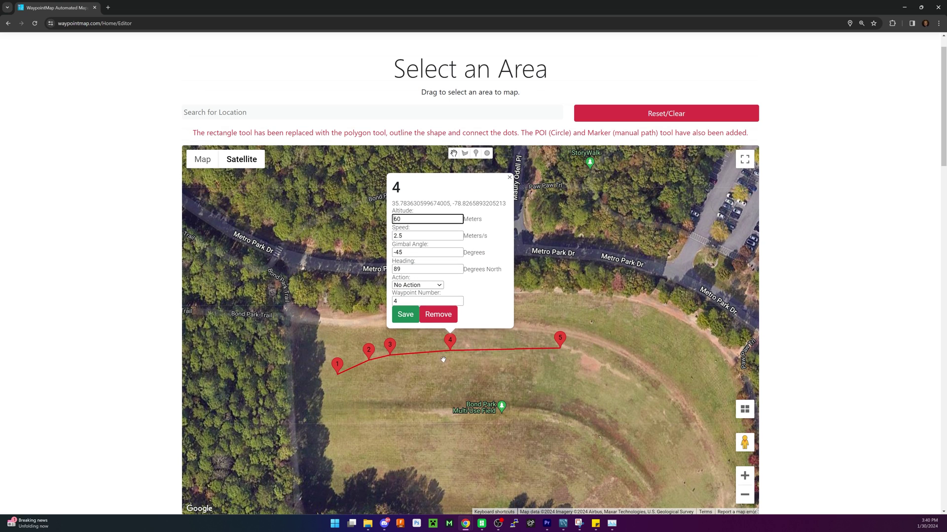
click(476, 153)
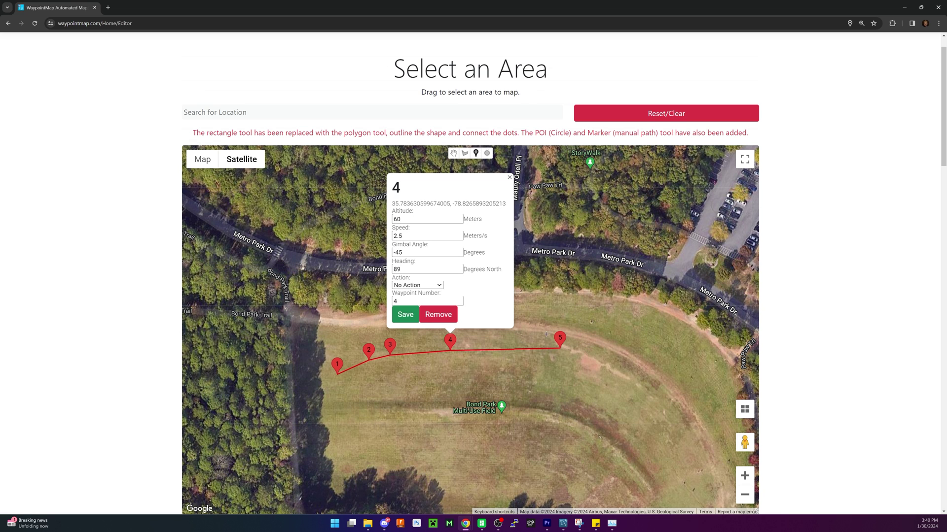
scroll(553, 331, down, 2)
click(431, 324)
click(368, 329)
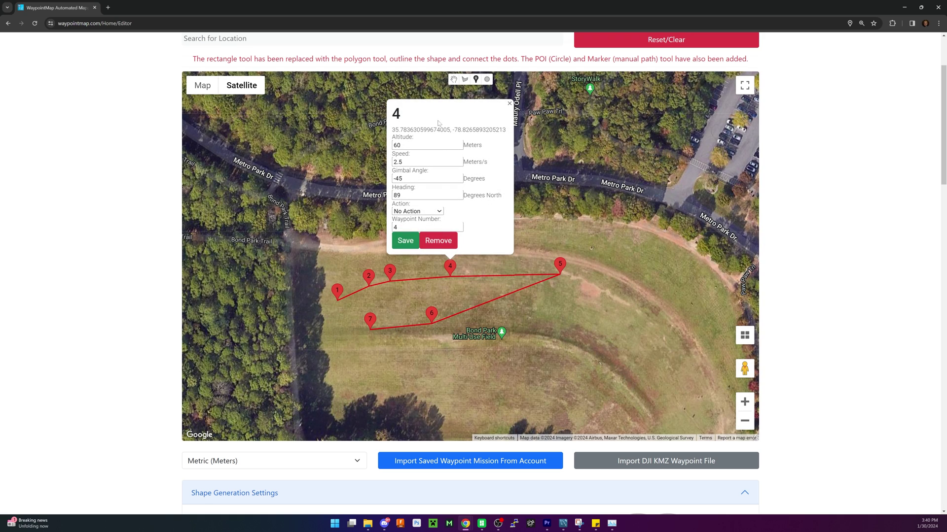
Shift the map view left and clear all markers and the path.
click(453, 79)
drag(622, 233, 396, 207)
click(663, 40)
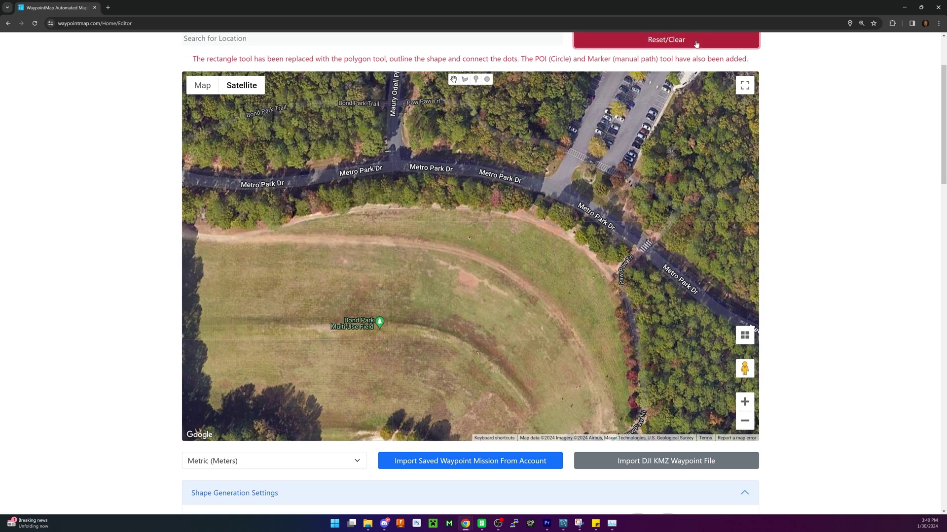
click(477, 80)
Place waypoints 1–7 zigzagging north–south along the field's western side.
click(293, 239)
click(295, 394)
click(319, 395)
click(315, 232)
click(342, 234)
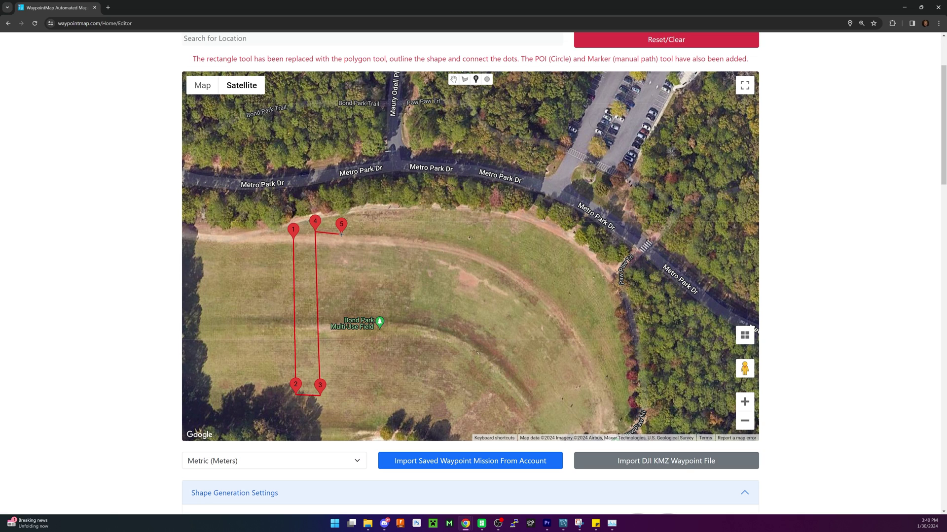
click(345, 390)
click(370, 389)
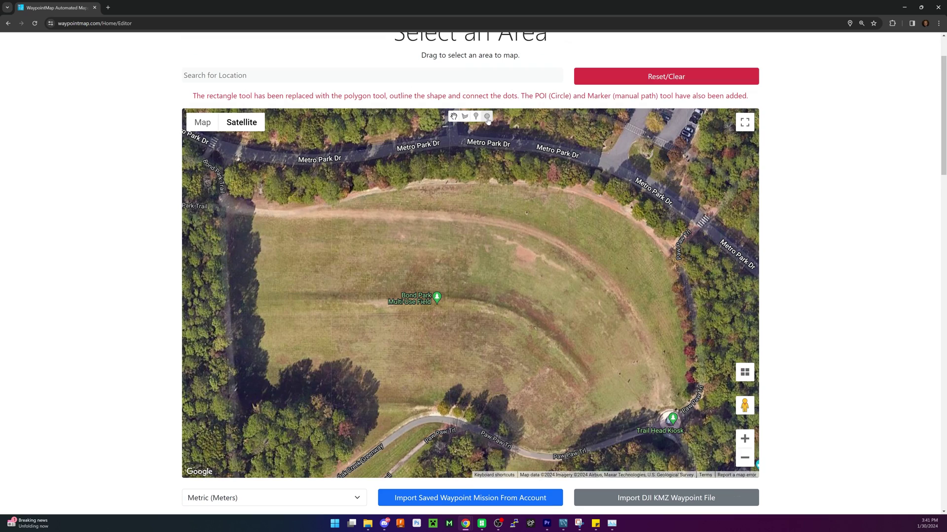
Pan to the Bond Park Community Center and draw a POI circle centred on it.
click(487, 117)
click(453, 116)
drag(568, 205, 400, 361)
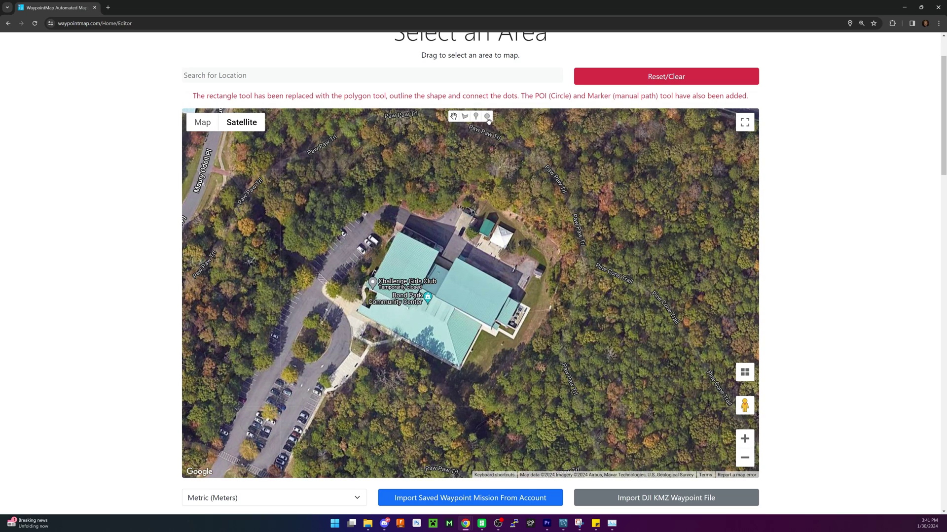
click(487, 116)
drag(430, 290, 553, 318)
click(453, 116)
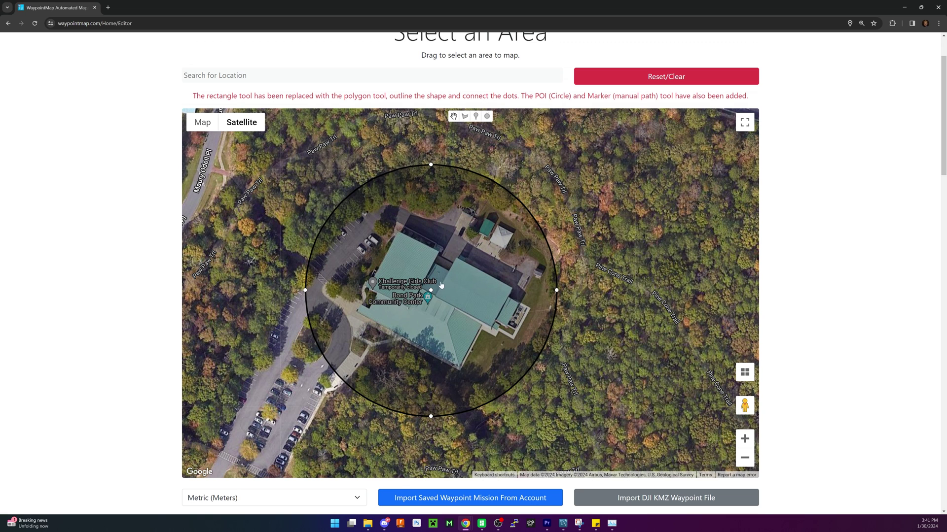
Generate the outer ring of orbit waypoints and review waypoint 1's settings.
click(456, 316)
click(355, 279)
scroll(469, 257, up, 2)
click(428, 217)
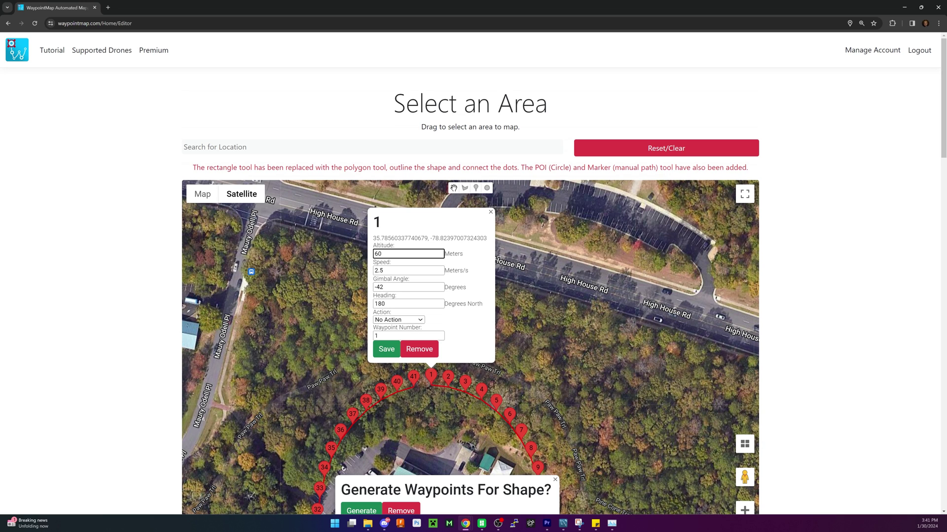
scroll(567, 374, down, 2)
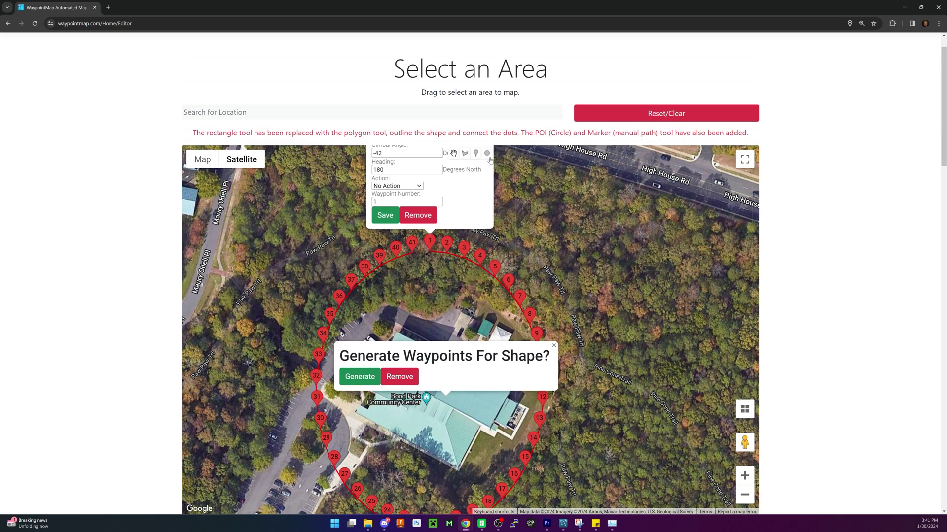
Draw a smaller inner circle around the community center.
click(554, 346)
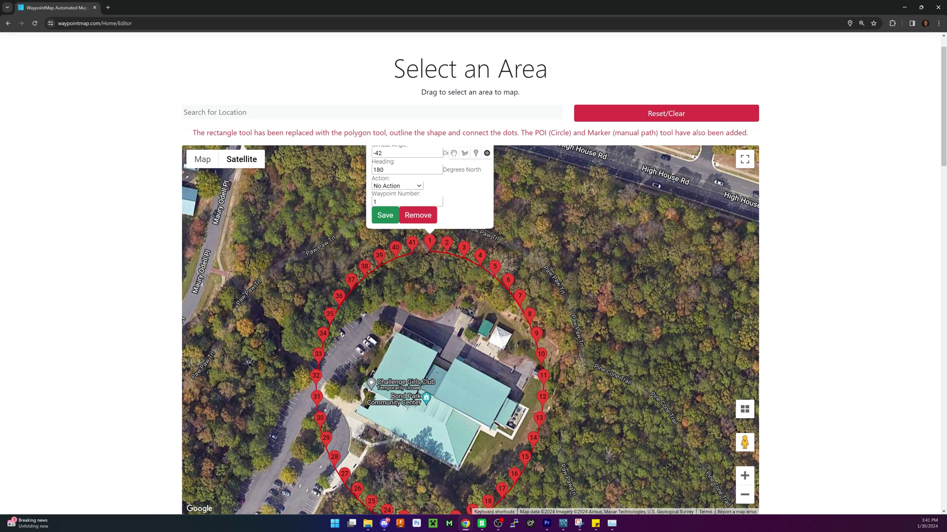
drag(428, 381, 513, 403)
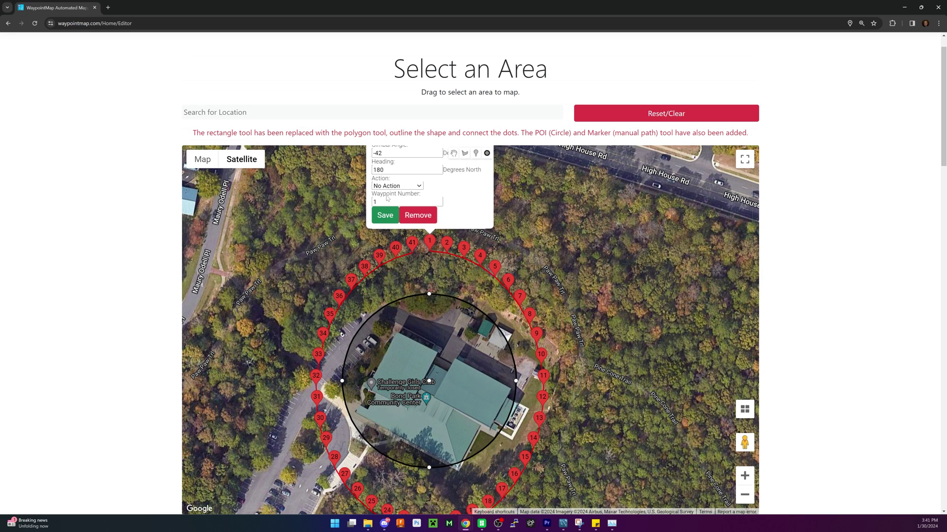
click(453, 153)
Generate the inner ring's waypoints, then draw a small circle over the community center roof.
click(374, 334)
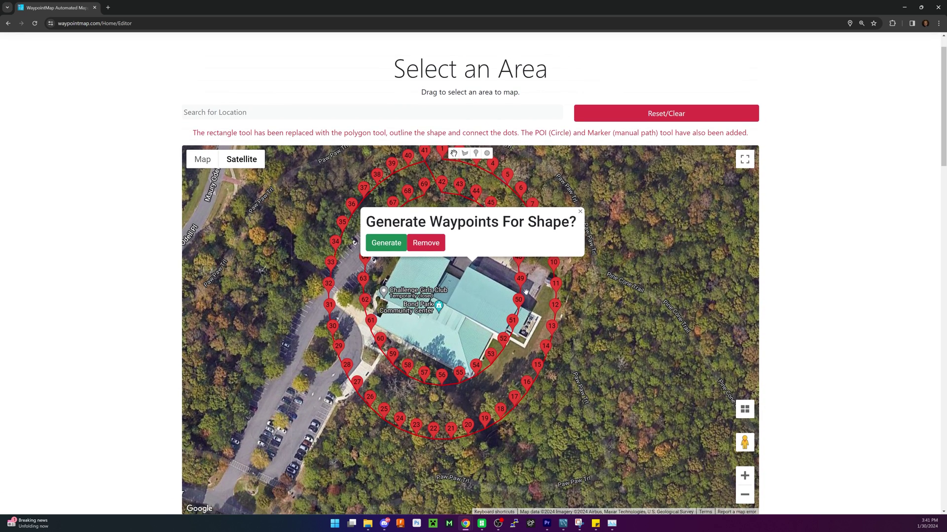
click(519, 301)
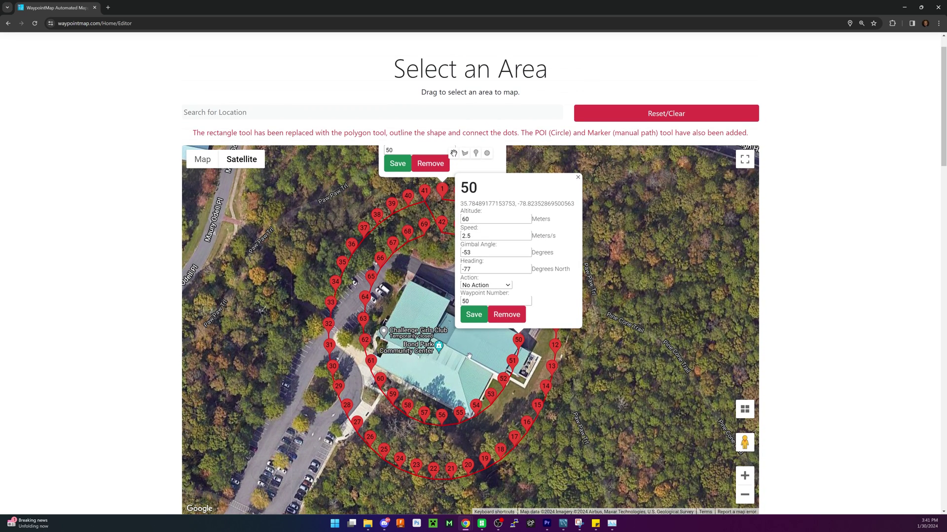
click(486, 153)
drag(450, 336, 454, 345)
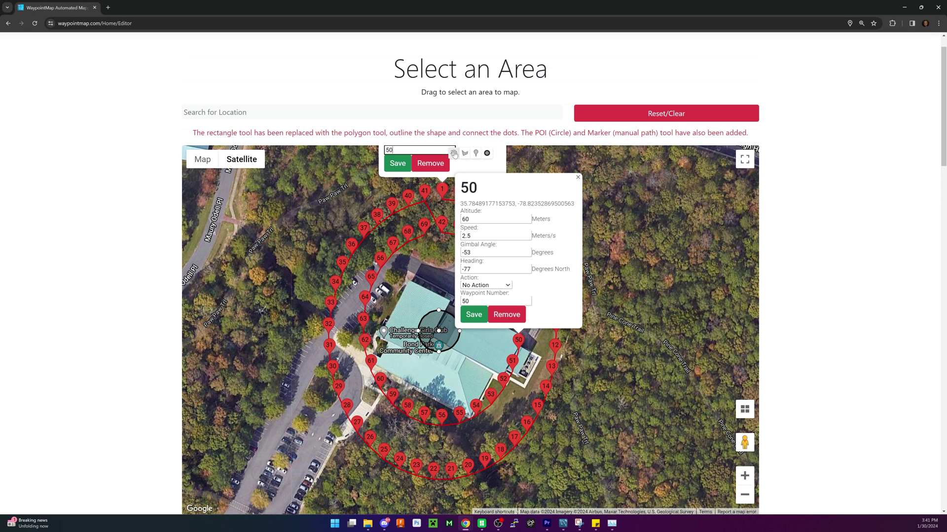
scroll(542, 247, up, 1)
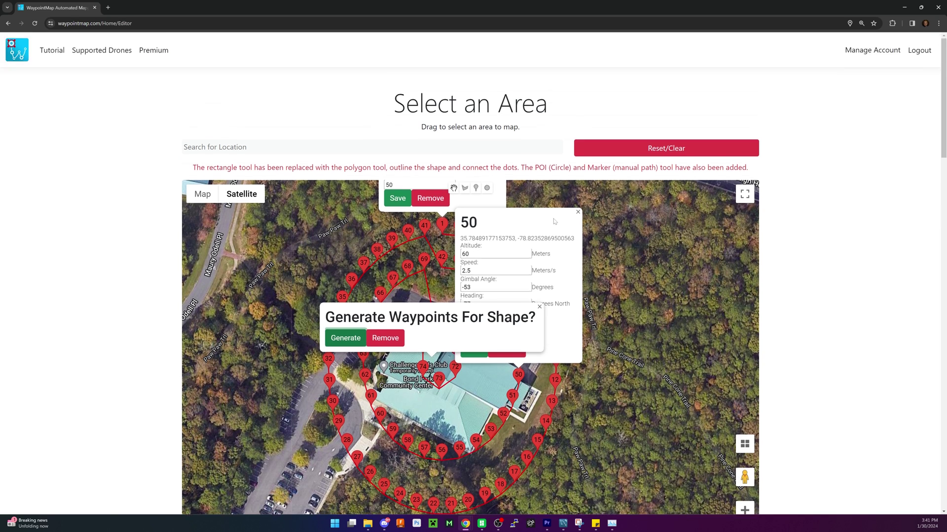
click(580, 213)
Generate the tight third ring of waypoints 70–75 and inspect waypoint 72's settings.
click(450, 372)
scroll(450, 372, down, 1)
click(455, 339)
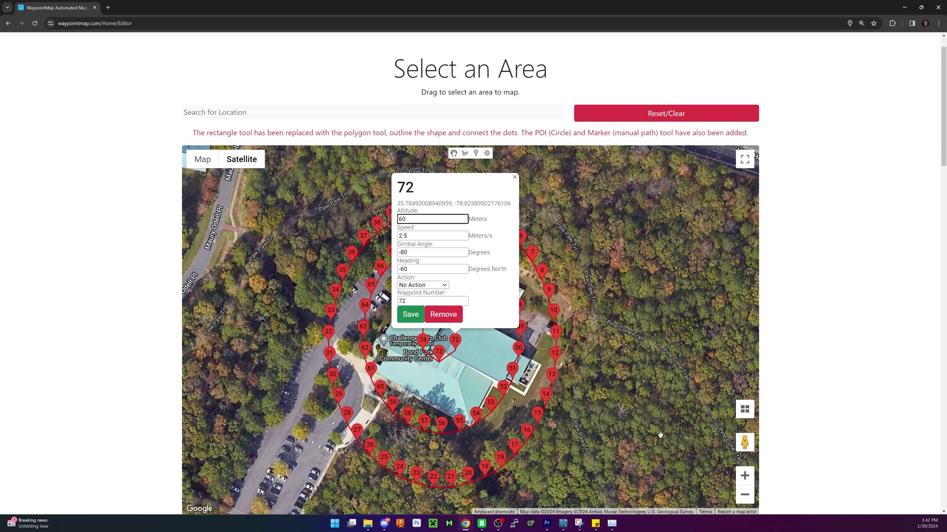
Draw a large POI circle enclosing all the orbit rings.
drag(659, 437, 637, 359)
drag(601, 207, 602, 276)
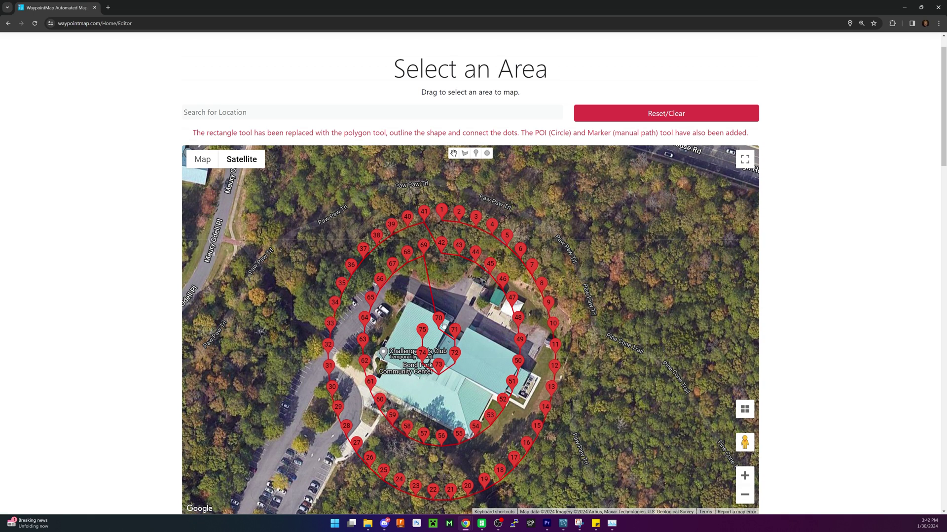
click(487, 153)
drag(439, 347, 591, 347)
Finish the large circle and bring up its Shape Generation Settings.
click(454, 153)
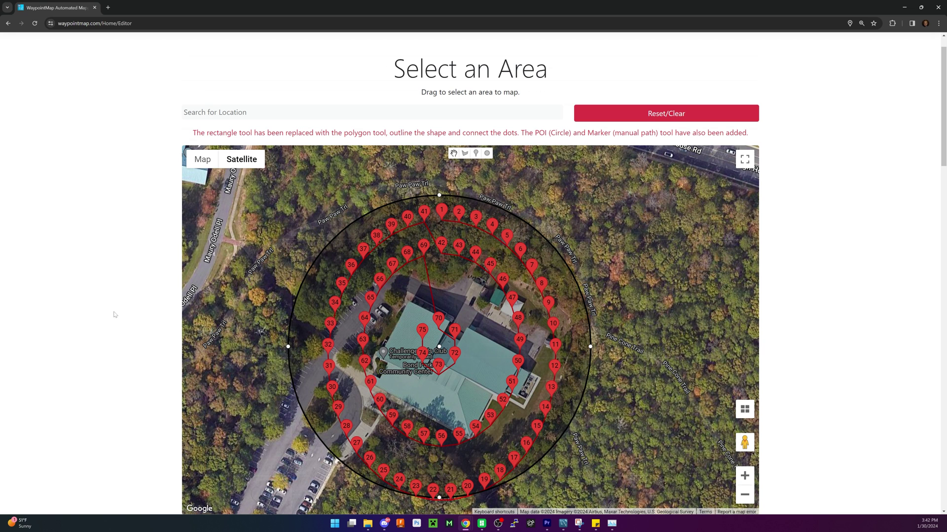
scroll(118, 314, down, 2)
click(300, 266)
scroll(99, 348, down, 5)
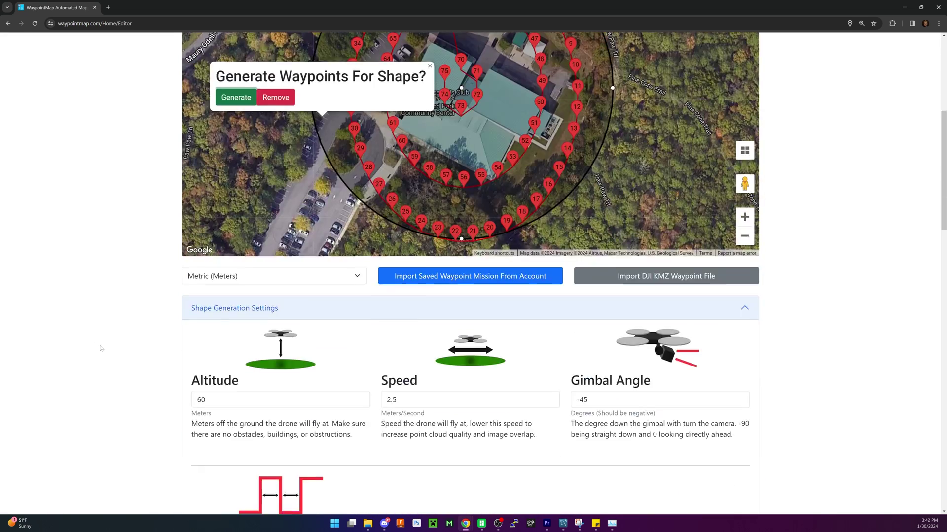
scroll(132, 358, up, 6)
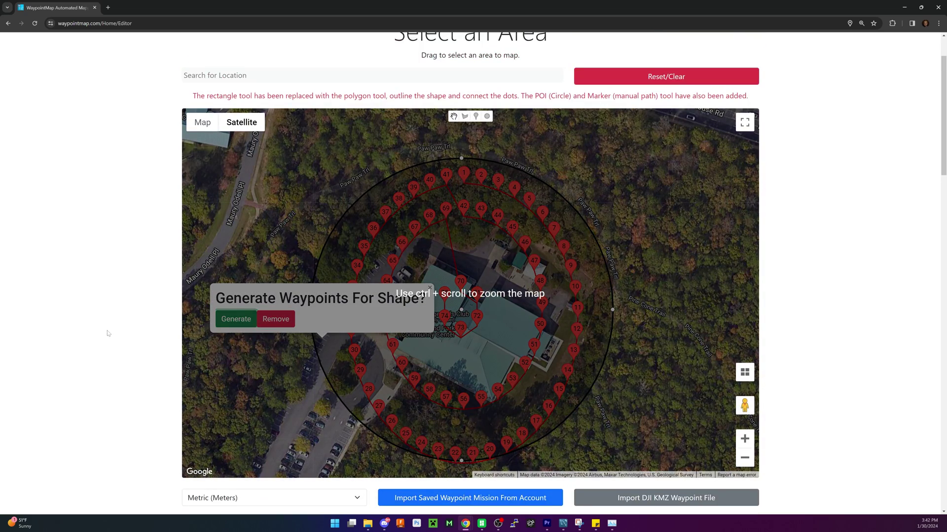
scroll(99, 332, down, 2)
scroll(126, 336, down, 1)
Set Altitude to 100 and generate the outer ring of waypoints 76 onward.
click(200, 437)
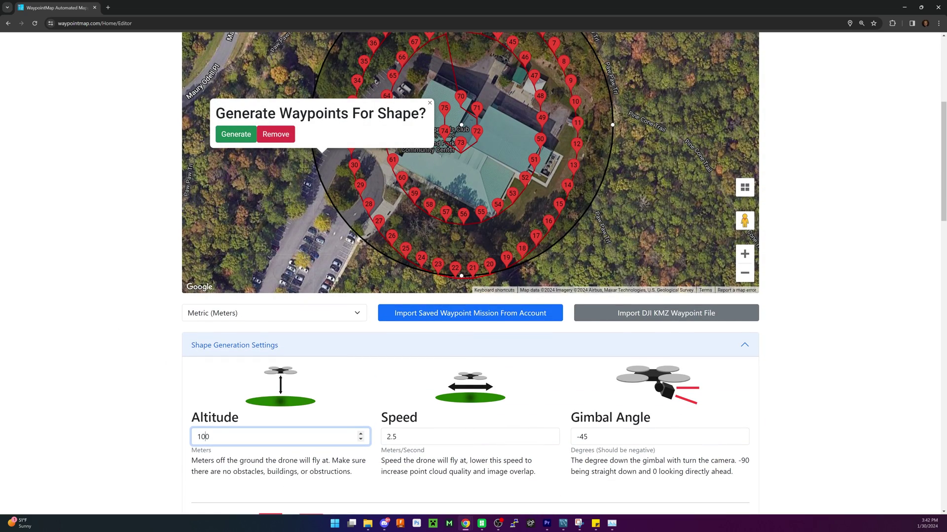
click(150, 433)
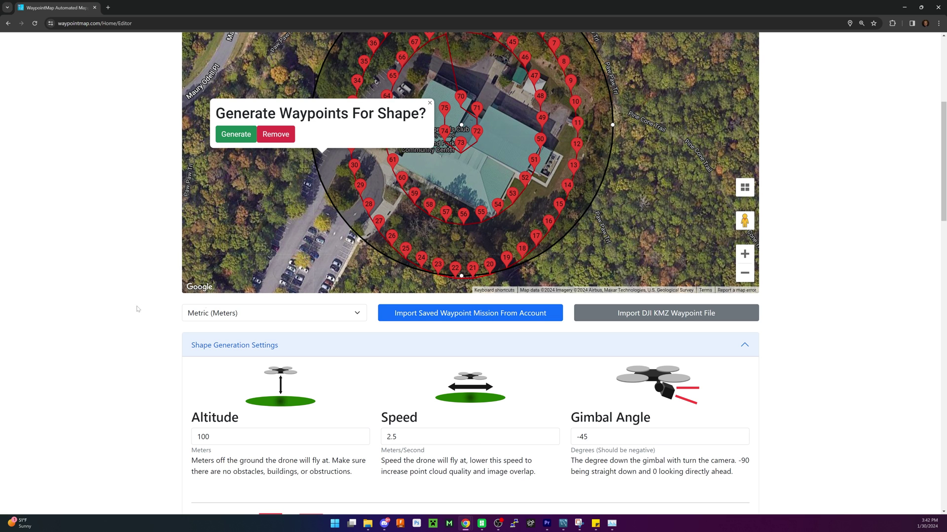
scroll(102, 255, up, 2)
click(238, 209)
scroll(296, 232, up, 3)
Inspect waypoint 119's flight settings, panning to bring the orbit rings into view.
click(366, 251)
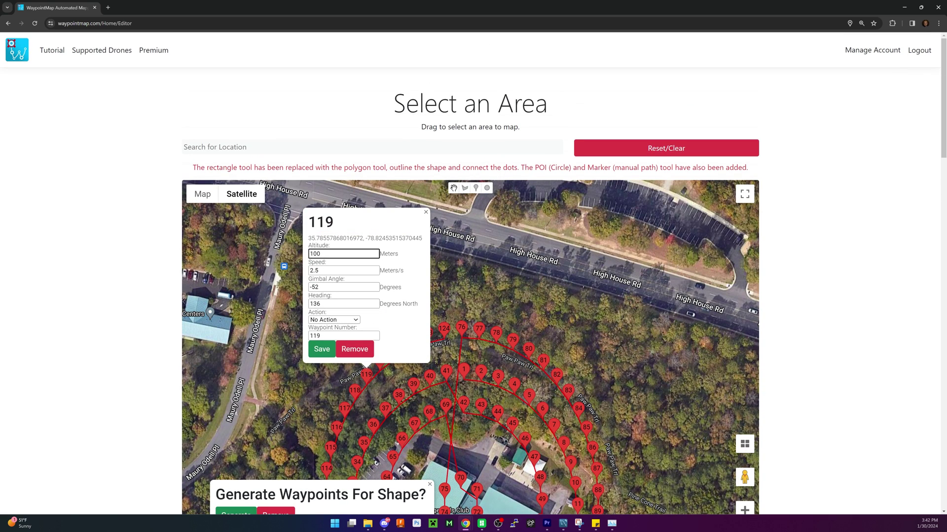
scroll(493, 408, down, 2)
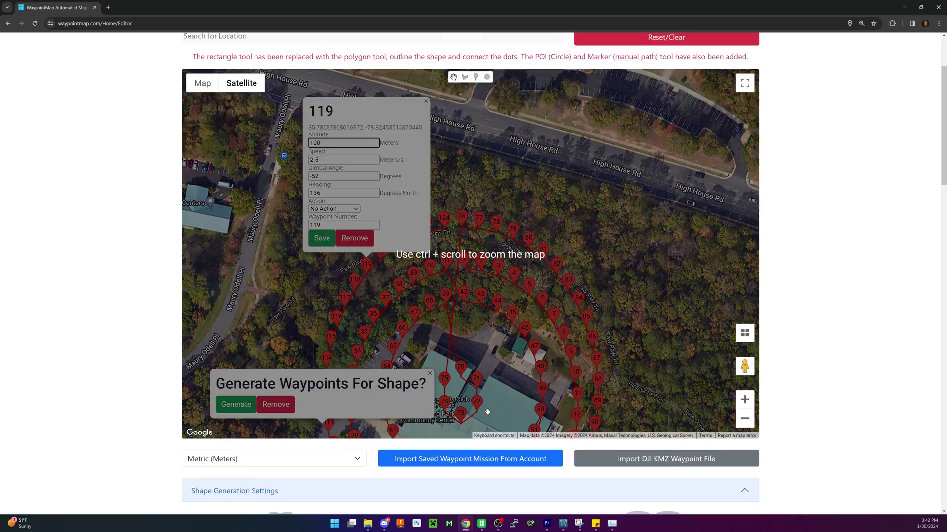
drag(501, 407, 501, 312)
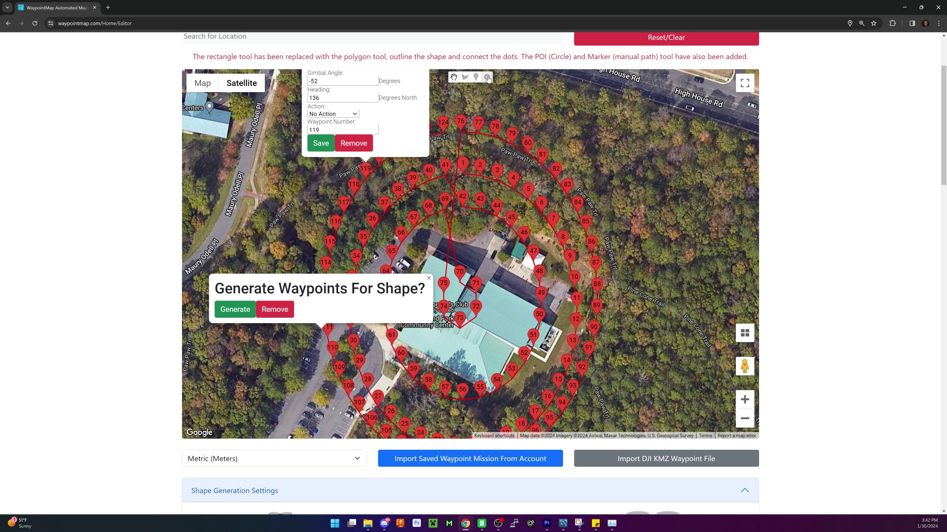
scroll(142, 393, down, 6)
scroll(361, 325, up, 1)
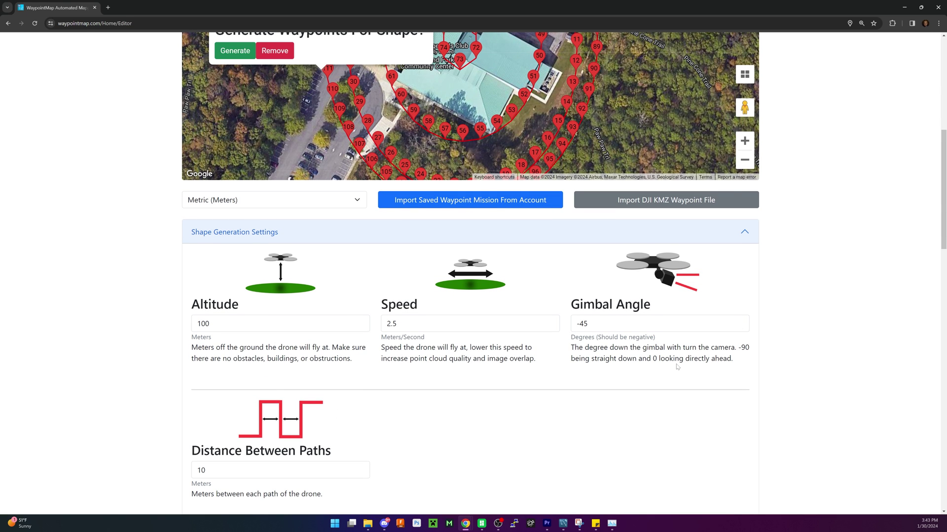
scroll(677, 367, up, 8)
Clear all waypoints from the map and dismiss the generation prompt.
click(714, 148)
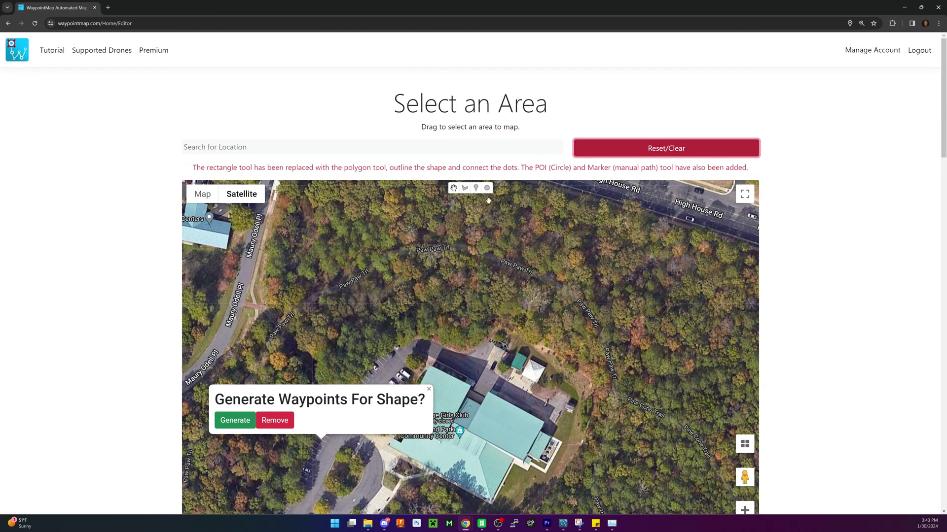
click(428, 390)
click(464, 189)
scroll(360, 304, down, 1)
Outline a four-corner area around the community center and generate a 21-waypoint grid.
click(361, 268)
click(363, 471)
click(675, 482)
click(682, 255)
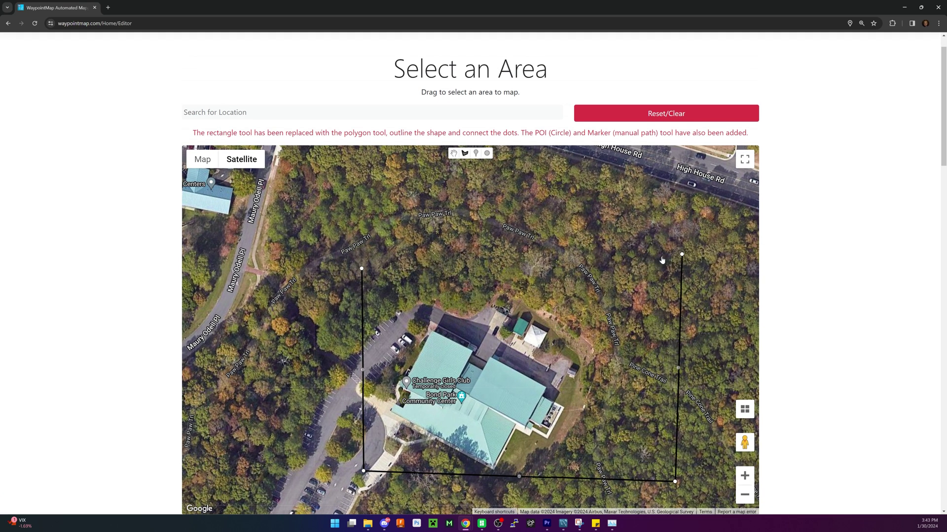
click(361, 268)
click(393, 289)
Review the Action Generated dropdown in Premium Generation Settings, leaving it on No Action.
click(583, 292)
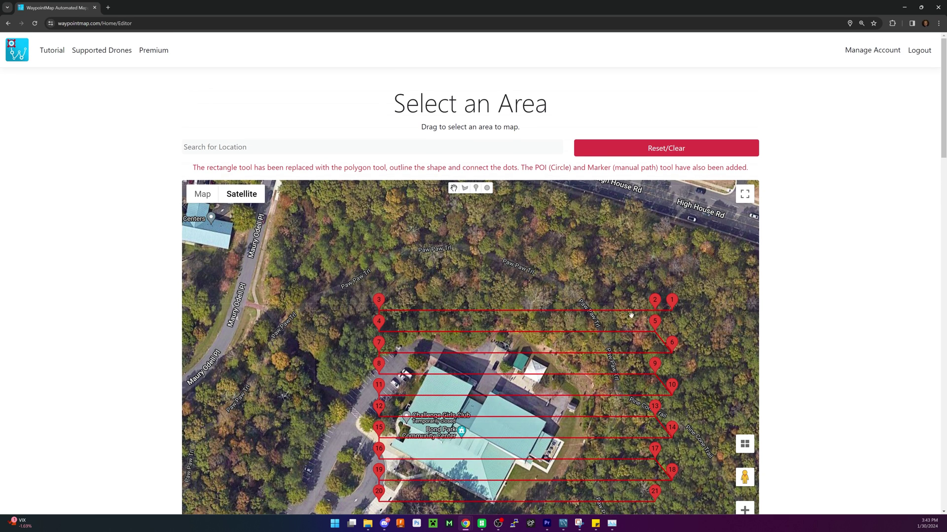
scroll(183, 324, down, 13)
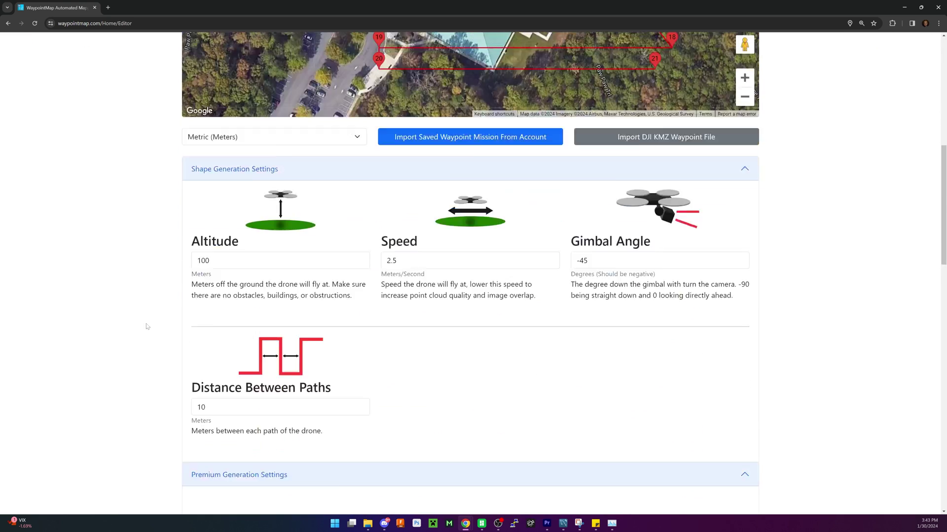
scroll(152, 315, down, 5)
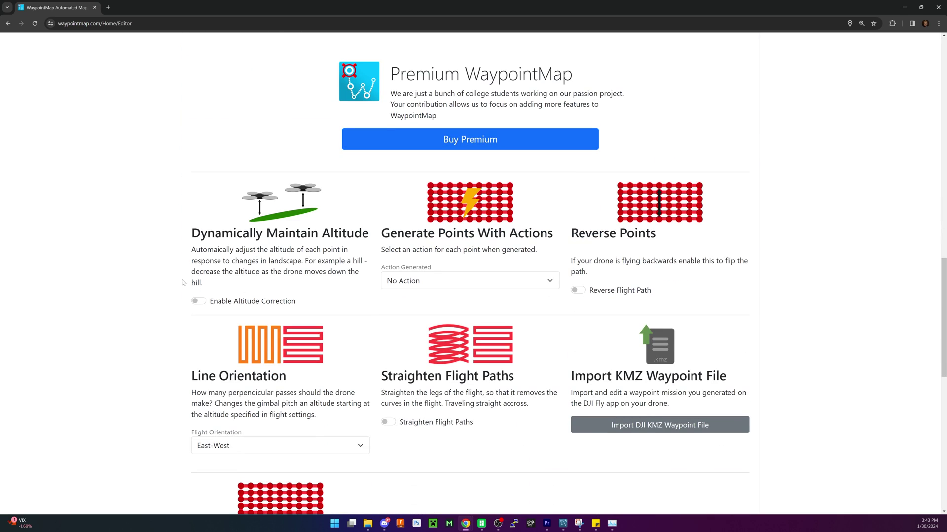
click(411, 279)
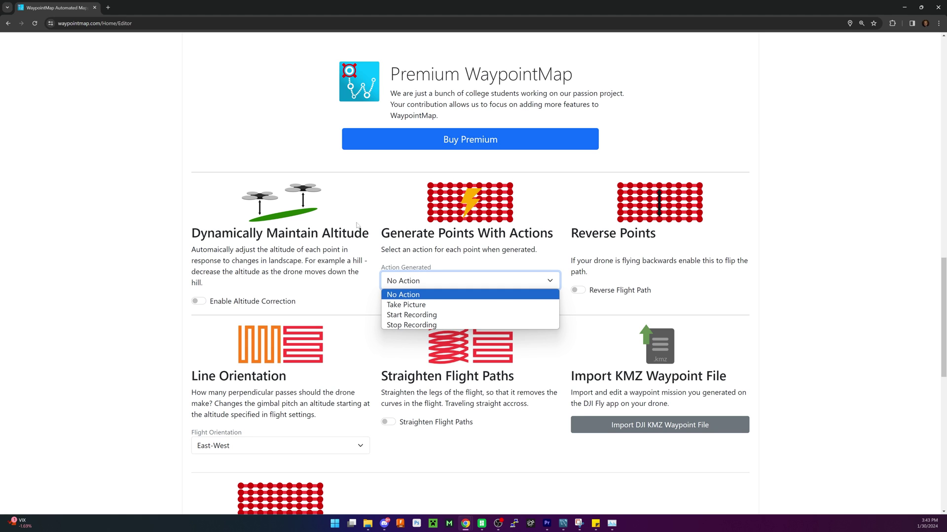
scroll(366, 240, up, 15)
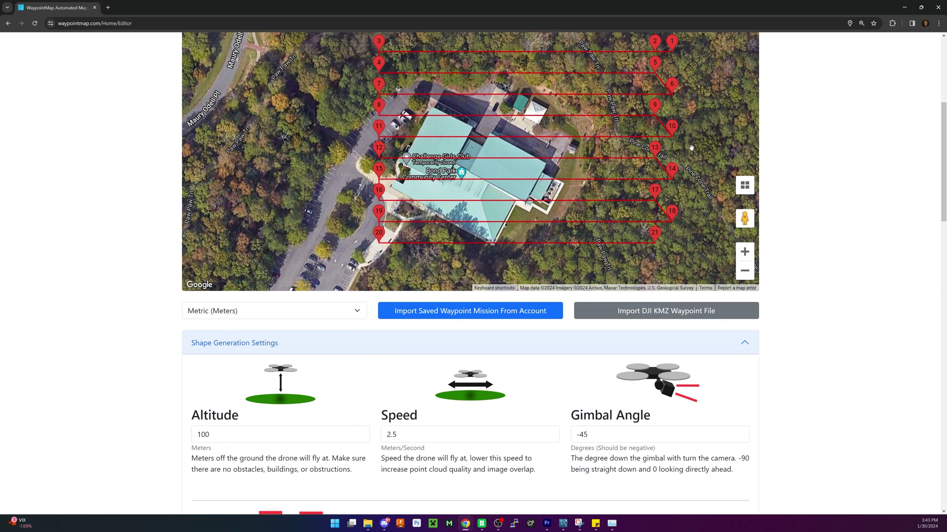
scroll(854, 344, down, 12)
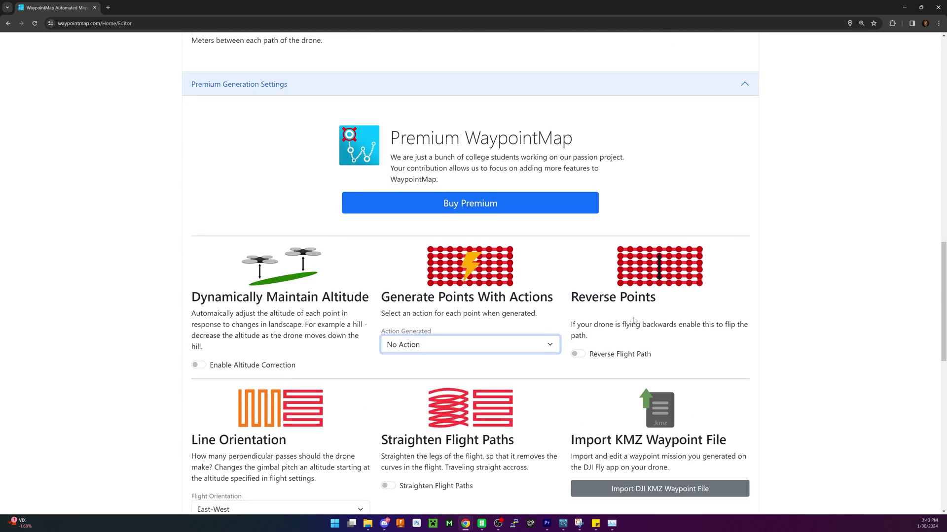
scroll(634, 320, down, 2)
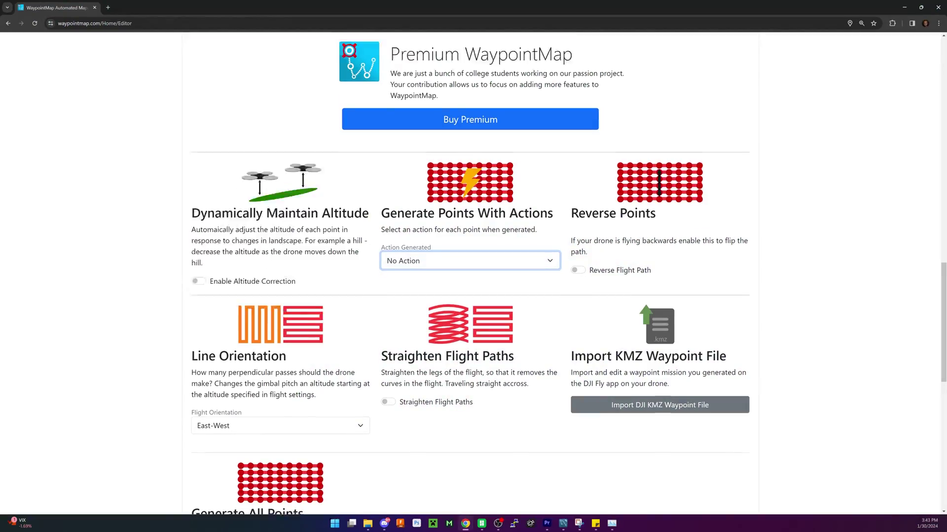
Highlight and read the Reverse Points option's description.
scroll(592, 276, up, 2)
drag(657, 271, 570, 279)
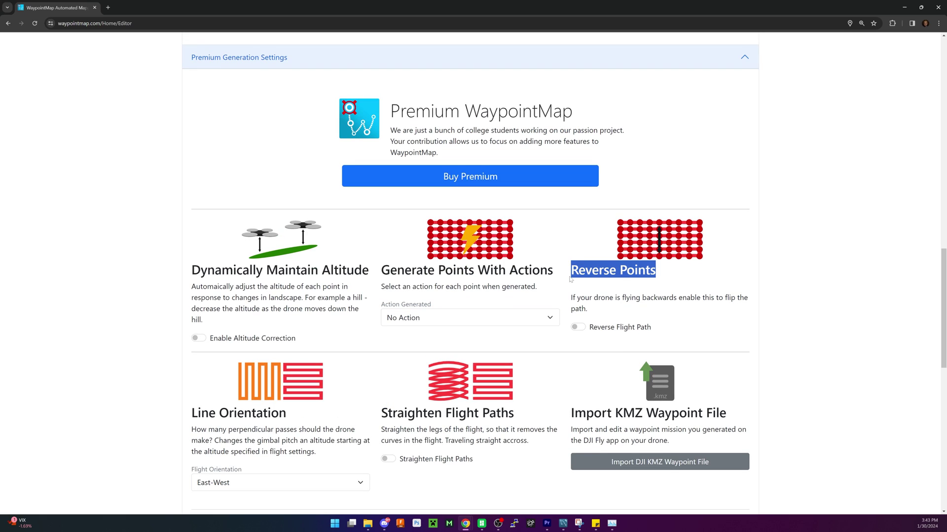
click(685, 280)
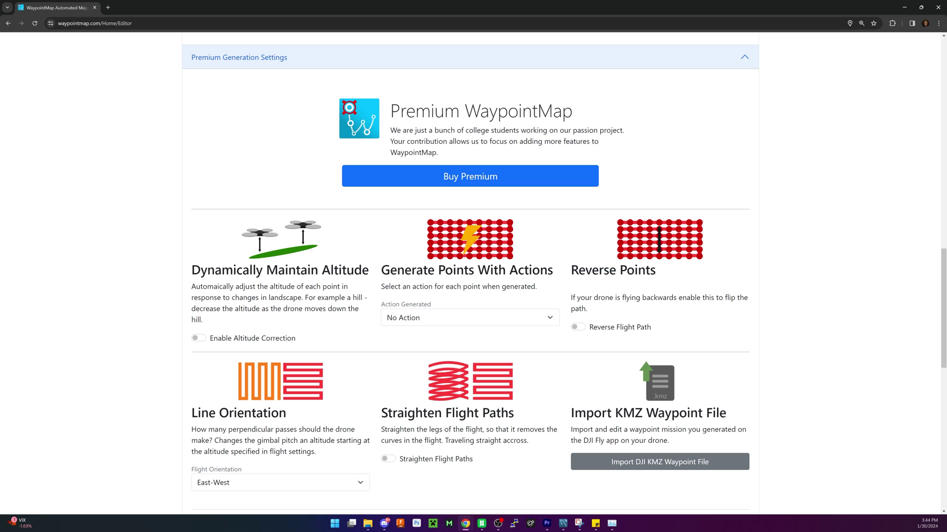
drag(624, 318, 681, 310)
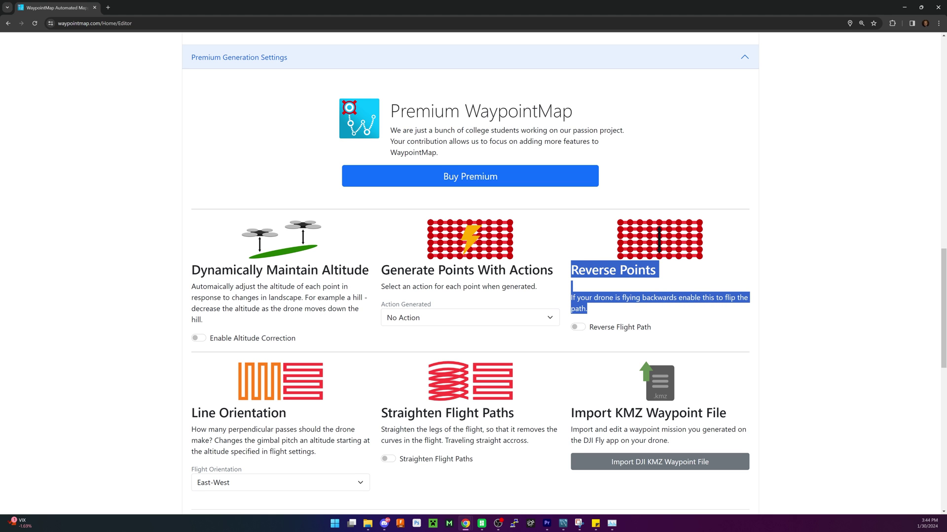
Switch on Enable Altitude Correction and Generate Every Point, then return to the map.
scroll(337, 340, up, 9)
scroll(337, 340, down, 5)
scroll(337, 341, down, 4)
click(198, 376)
scroll(242, 365, down, 3)
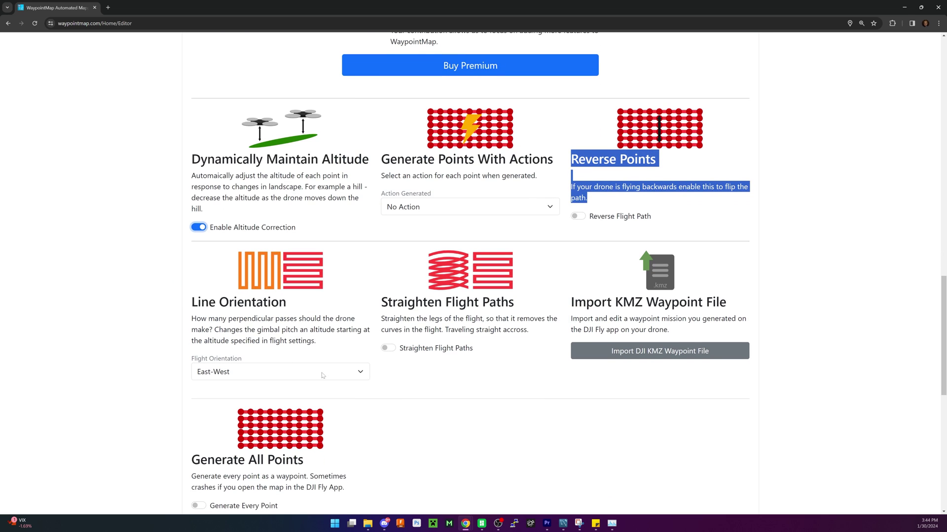
scroll(226, 370, down, 3)
click(199, 359)
scroll(399, 369, up, 3)
Zoom the map to the multi-use field beside Metro Park Dr.
scroll(397, 359, up, 18)
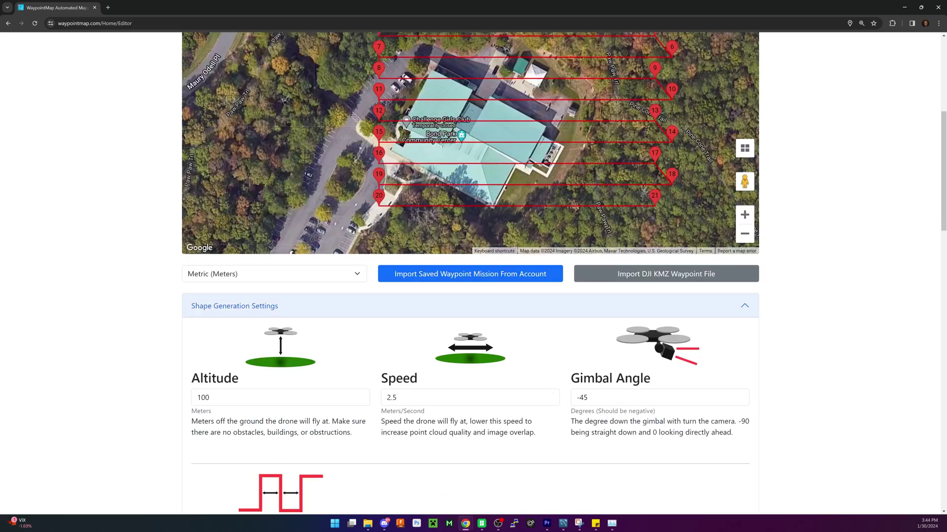
scroll(419, 162, down, 2)
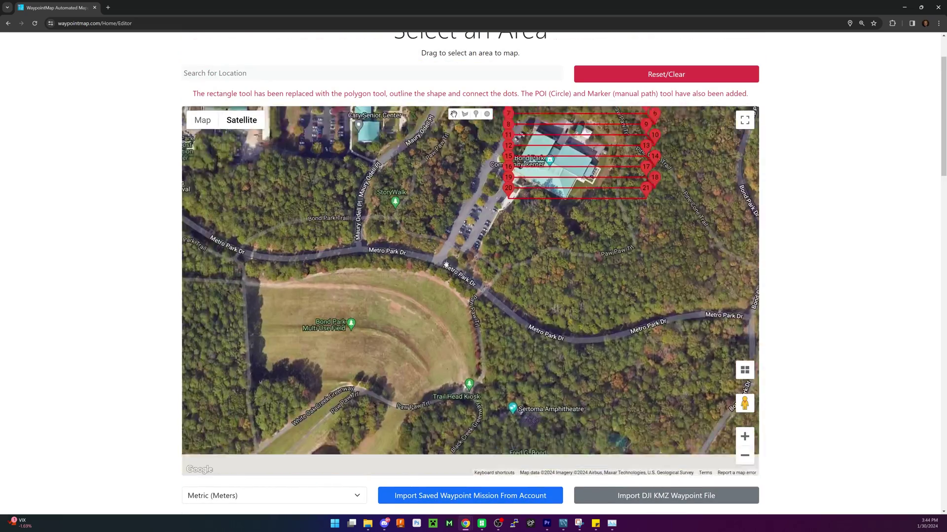
scroll(462, 295, up, 2)
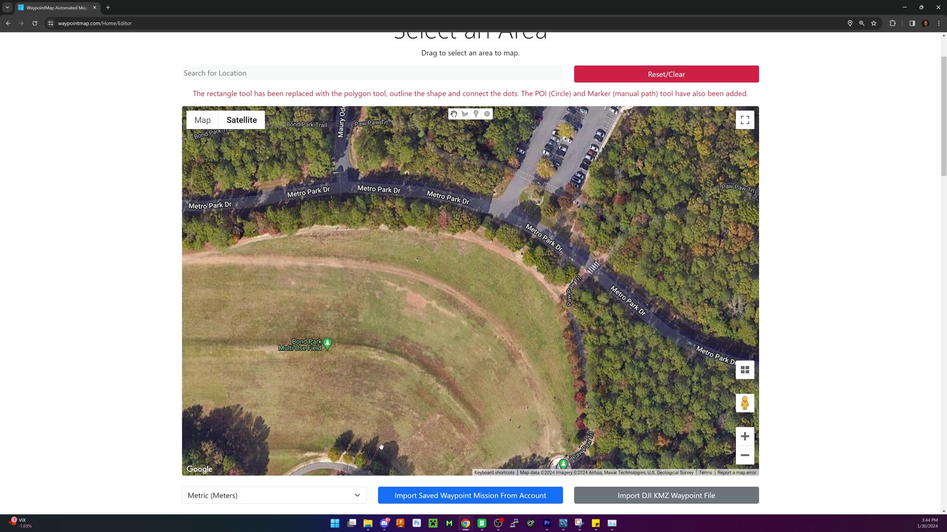
Outline the field with a four-corner rectangle closed on its first point.
click(460, 117)
click(274, 191)
click(274, 432)
click(616, 435)
click(620, 201)
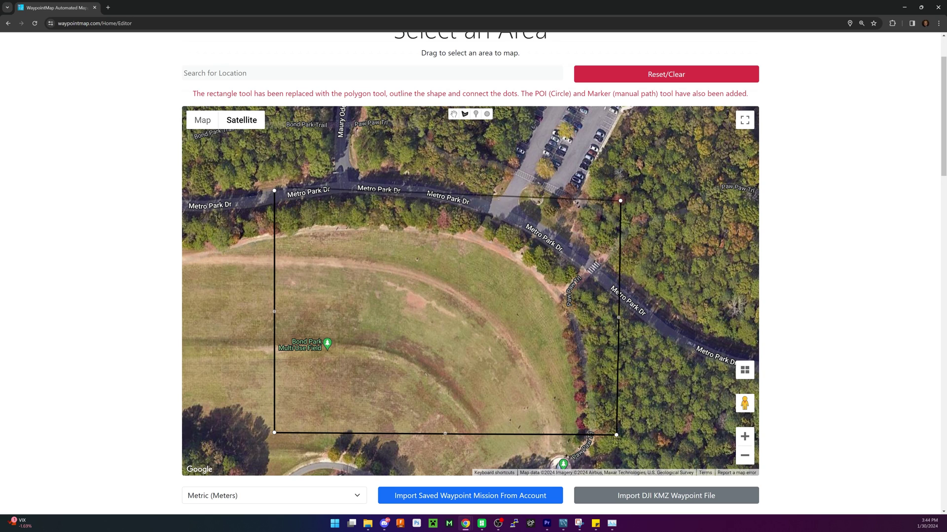
click(274, 191)
Produce the dense grid of waypoints 22–232 and recenter the map on it.
scroll(439, 295, up, 2)
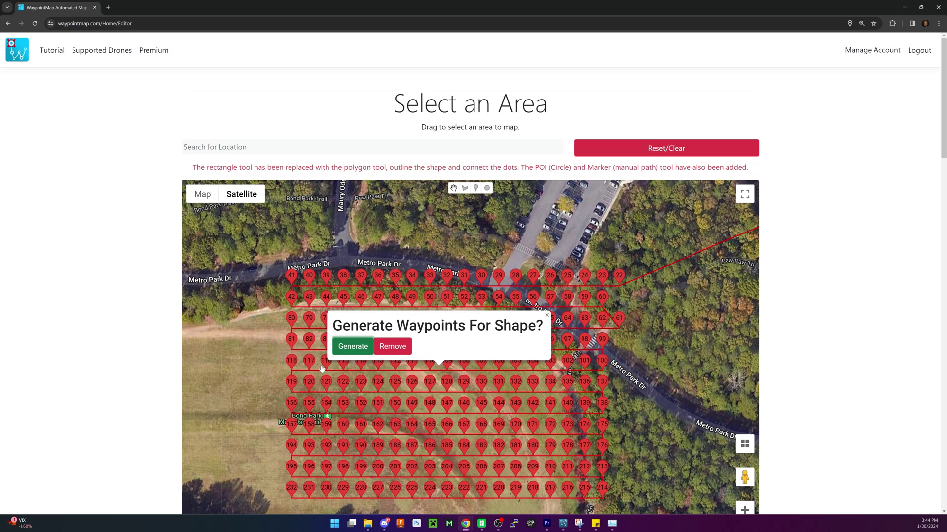
click(224, 365)
scroll(232, 370, down, 1)
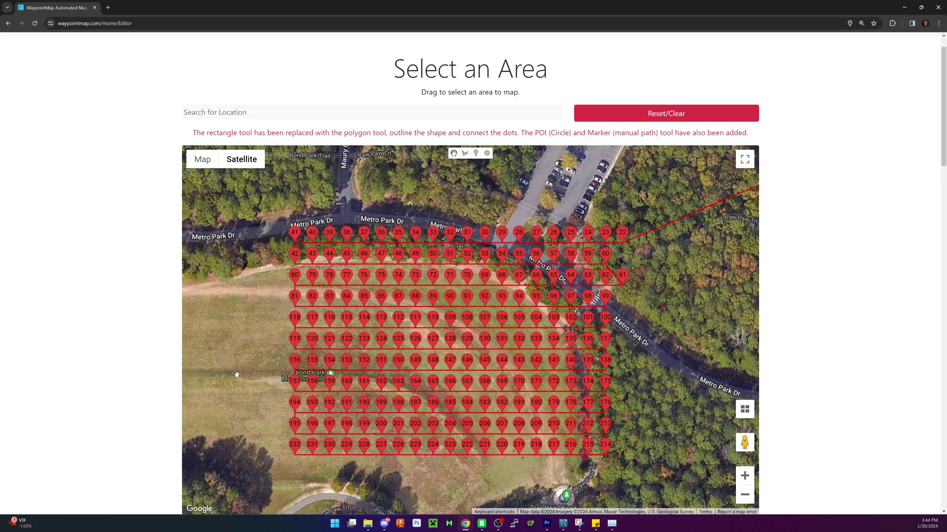
drag(236, 375, 239, 381)
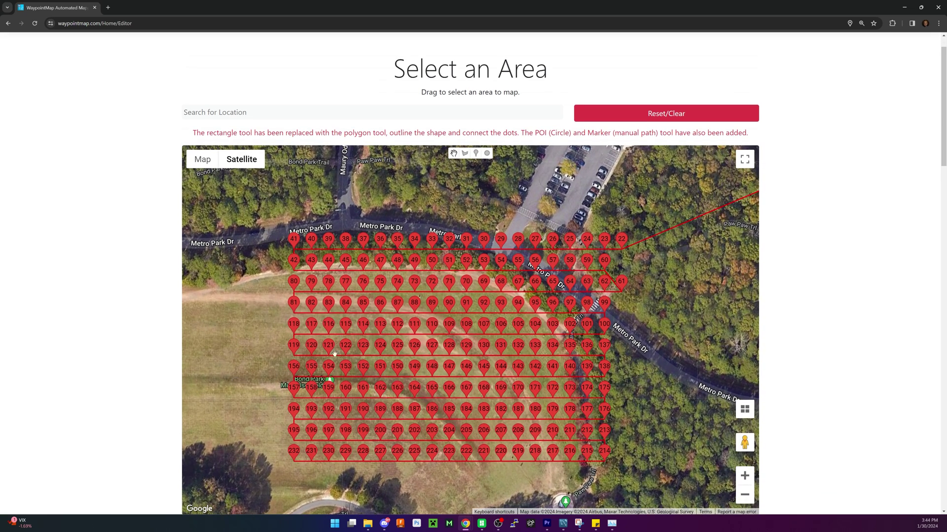
Inspect the settings of waypoints 25 (altitude 99.11), 22, 232 and 202.
click(574, 245)
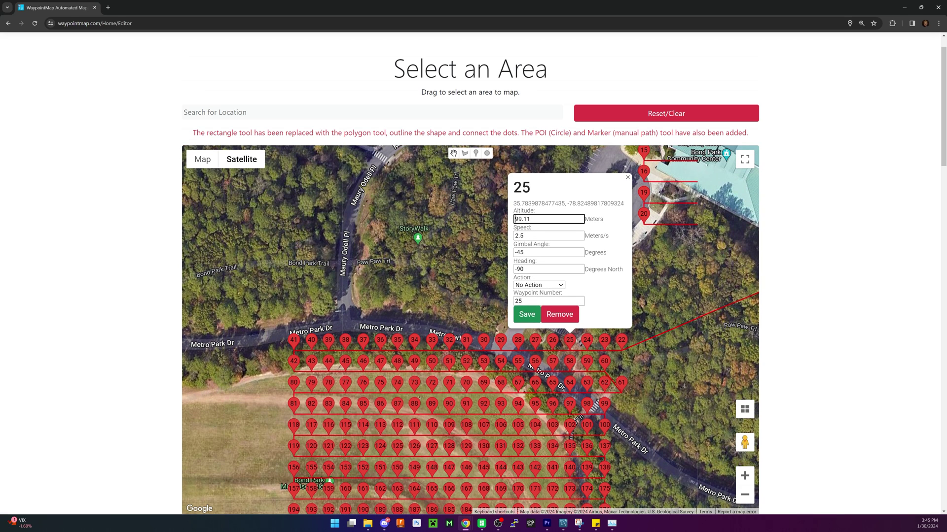
drag(531, 218, 505, 220)
key(Escape)
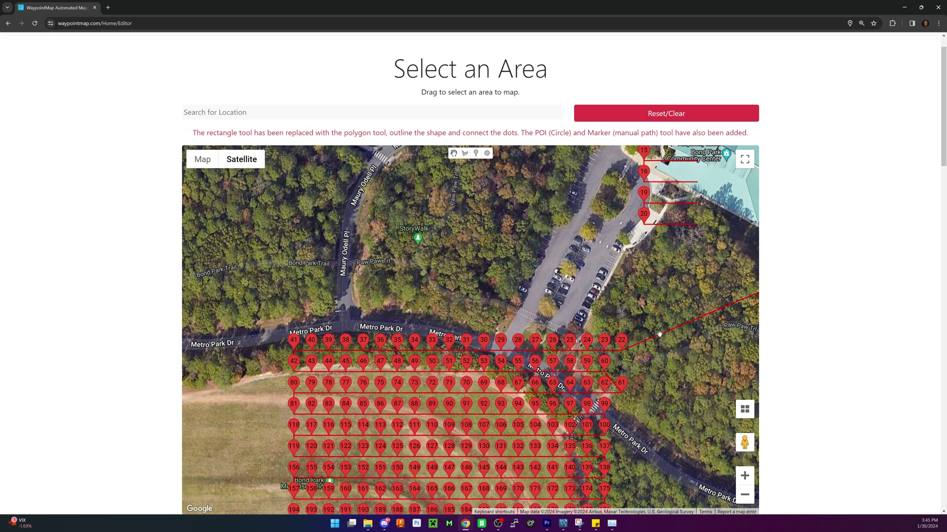
click(622, 346)
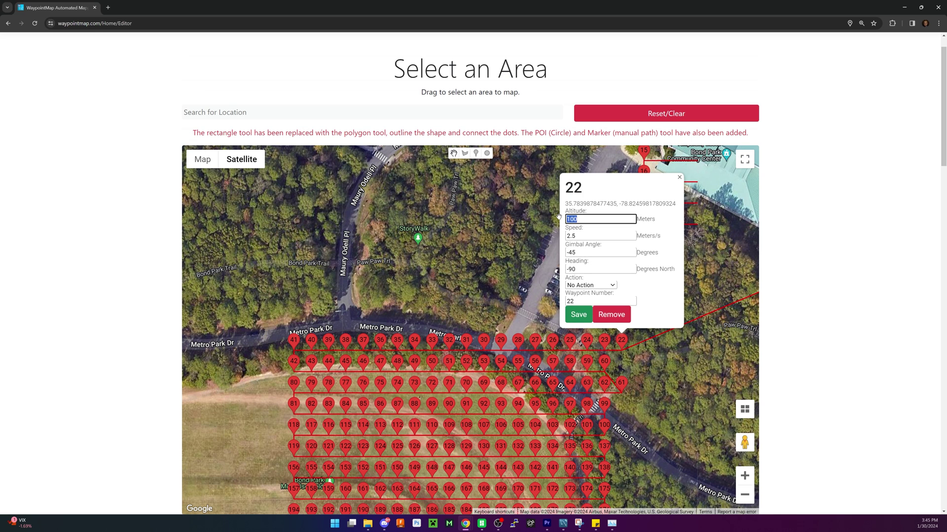
key(Escape)
drag(664, 389, 670, 236)
click(301, 401)
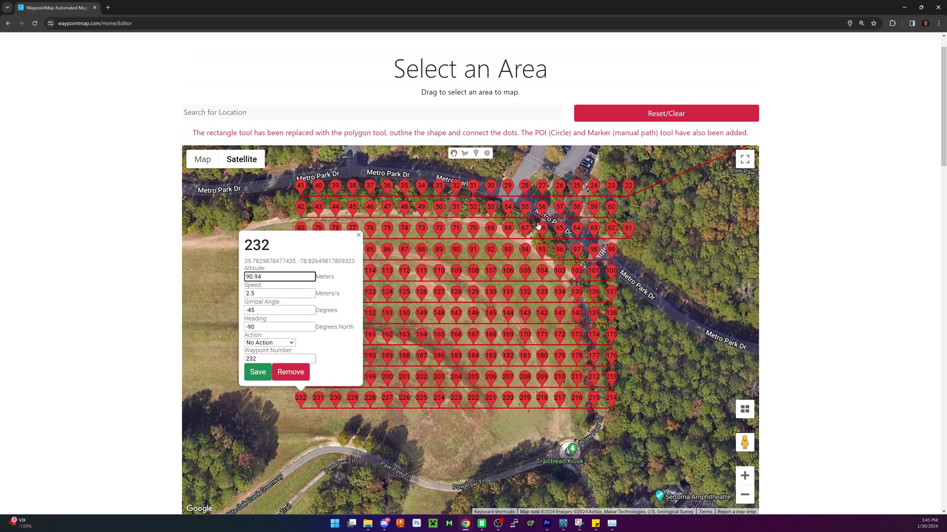
click(422, 378)
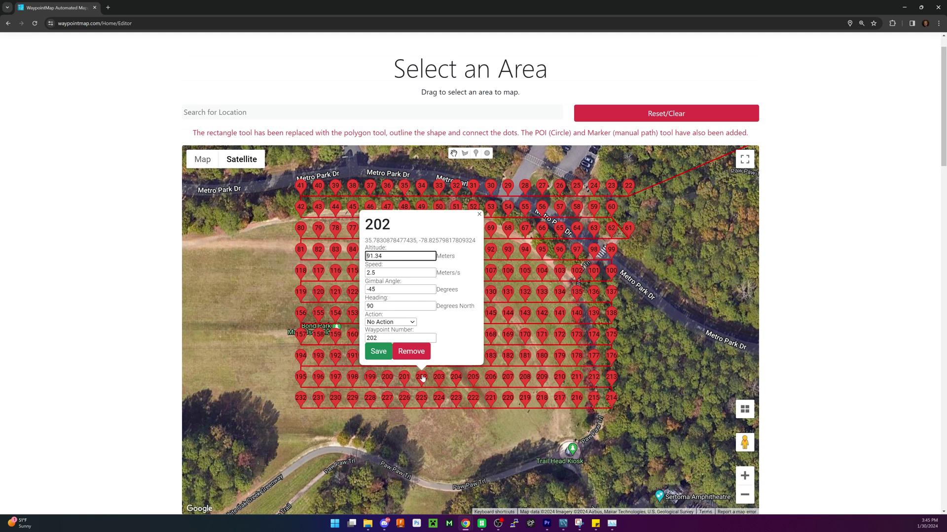
View the details of waypoints 83, 107, 104, 105, 106, 108 and 109 in turn.
click(336, 250)
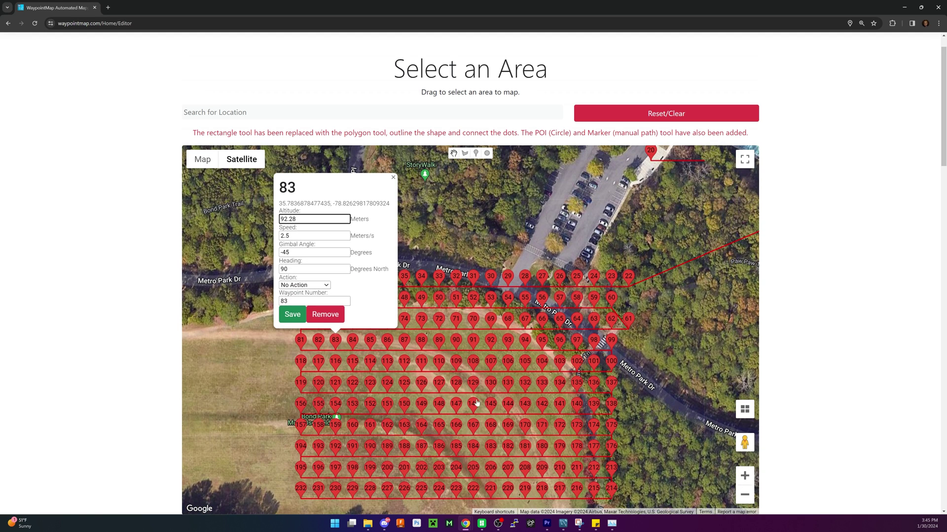
click(489, 363)
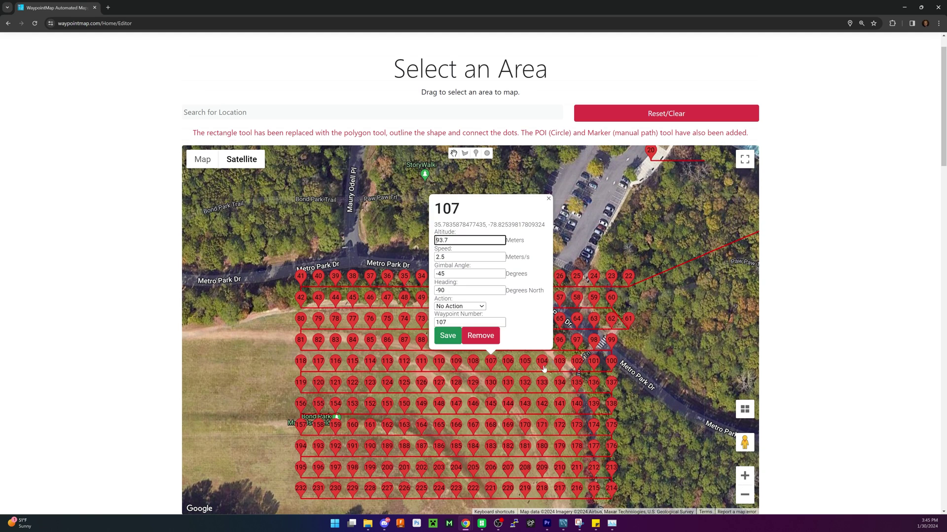
click(543, 365)
click(526, 365)
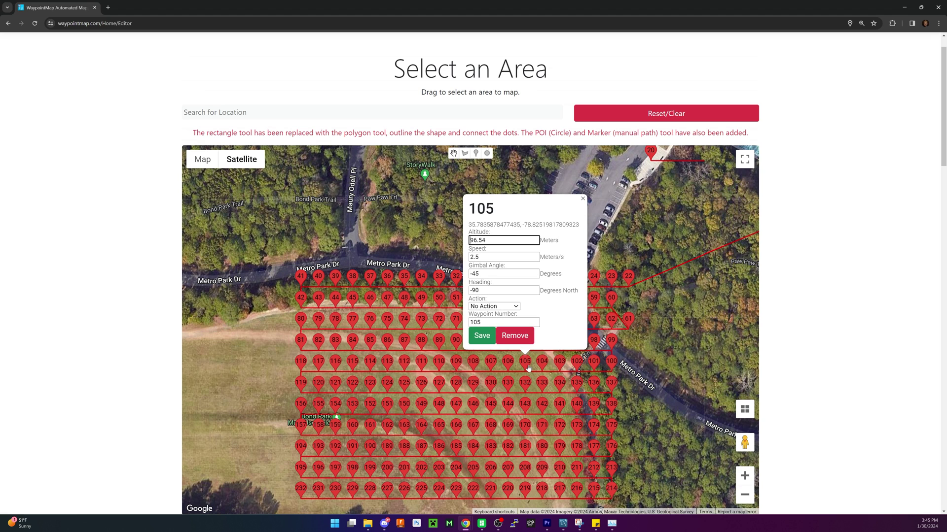
click(508, 366)
click(491, 365)
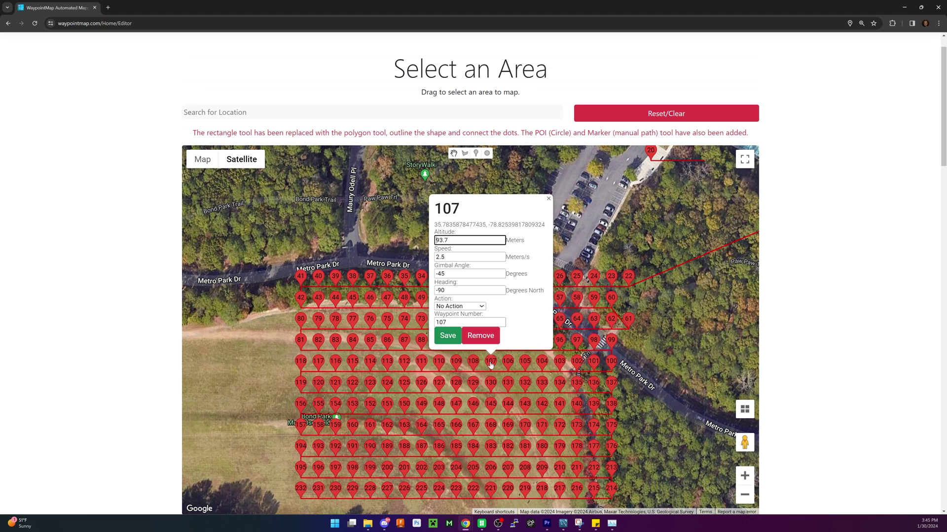
click(476, 371)
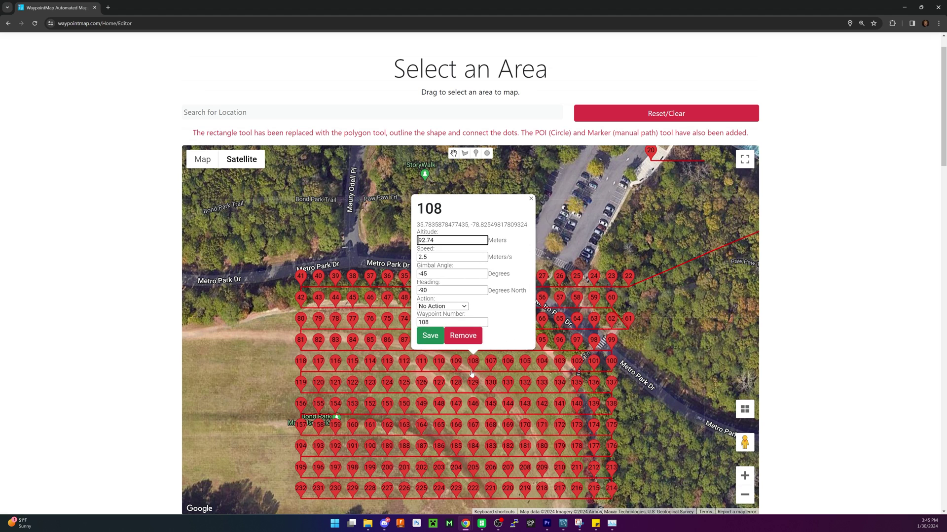
click(457, 370)
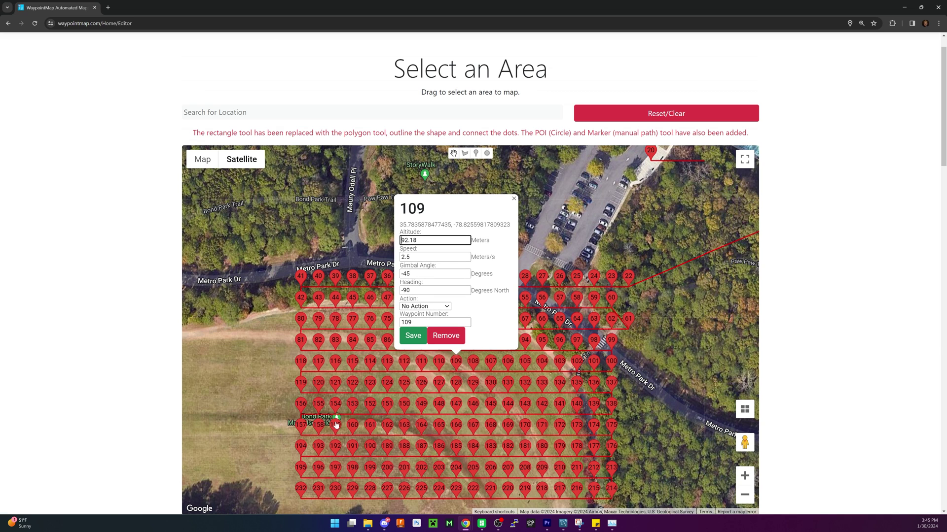
scroll(411, 432, down, 15)
Make generated points take a picture, then view waypoint 183's details.
click(410, 395)
click(414, 417)
scroll(414, 416, up, 10)
scroll(453, 351, up, 3)
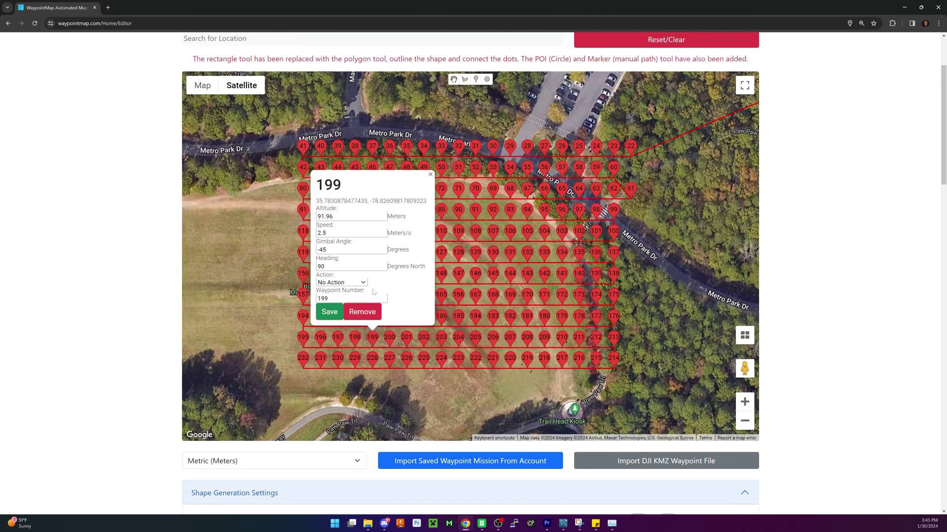
click(490, 317)
Place waypoints 233, 234 and 235 by hand west of the grid.
click(476, 79)
click(215, 261)
click(226, 264)
click(236, 261)
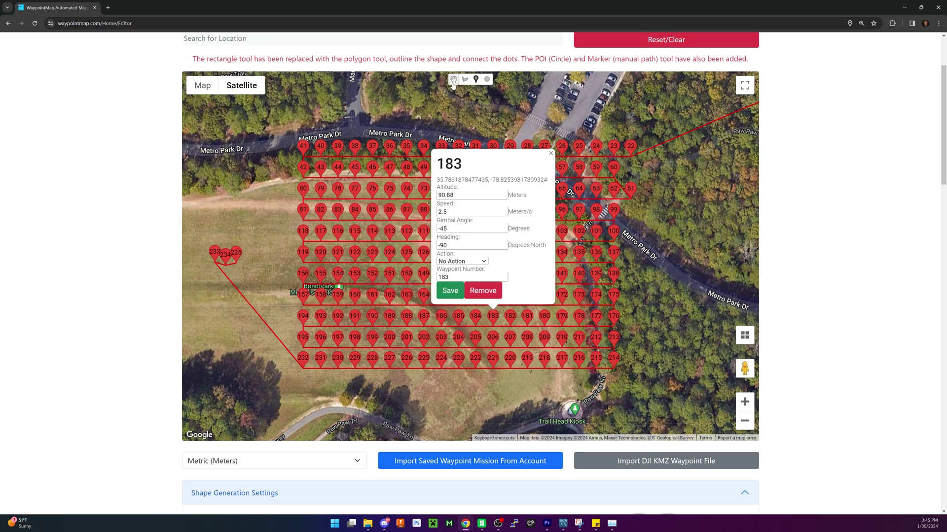
click(453, 79)
Set waypoint 234's action to Take Picture and save it.
click(224, 257)
click(241, 211)
click(230, 219)
click(240, 211)
click(239, 226)
click(235, 245)
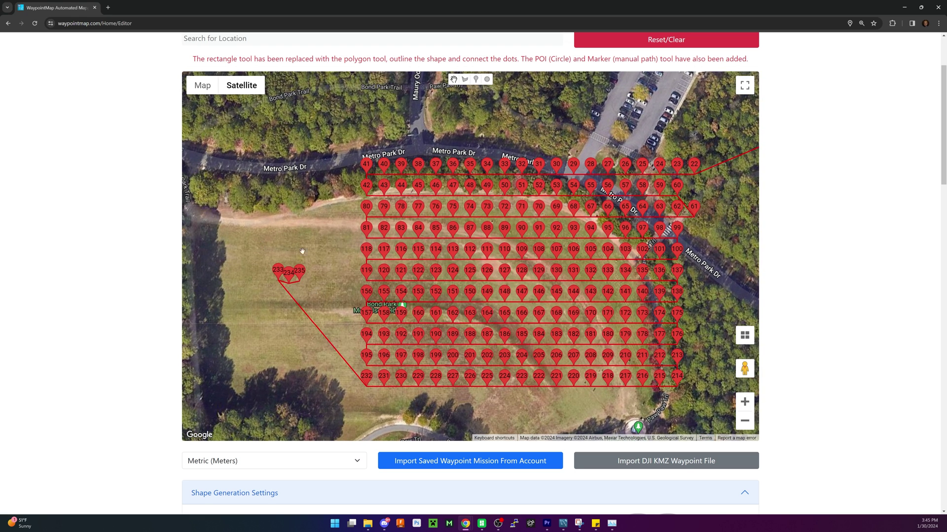
scroll(321, 335, down, 15)
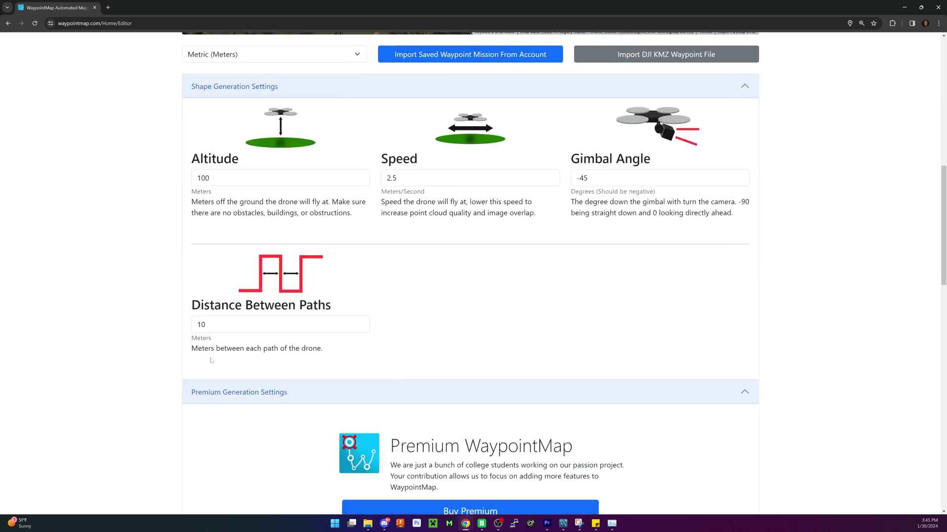
scroll(325, 356, down, 2)
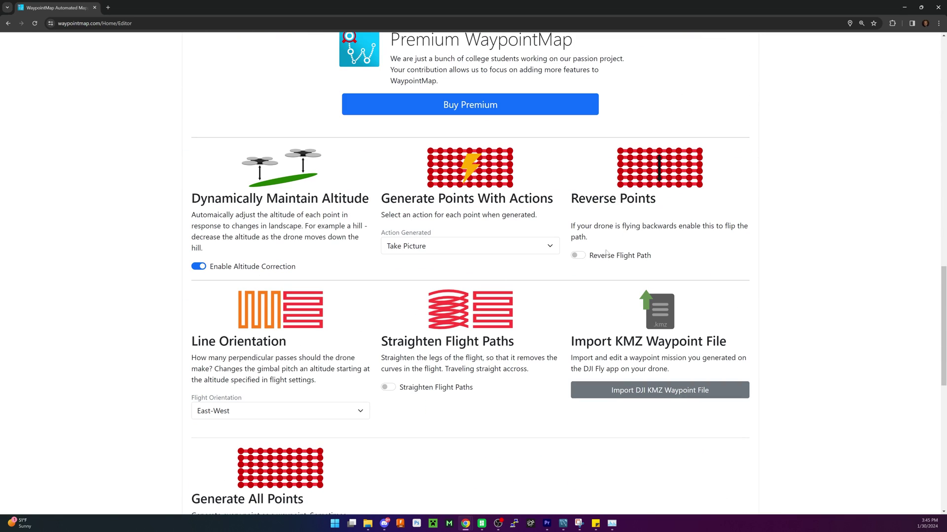
scroll(508, 318, down, 3)
scroll(443, 350, up, 12)
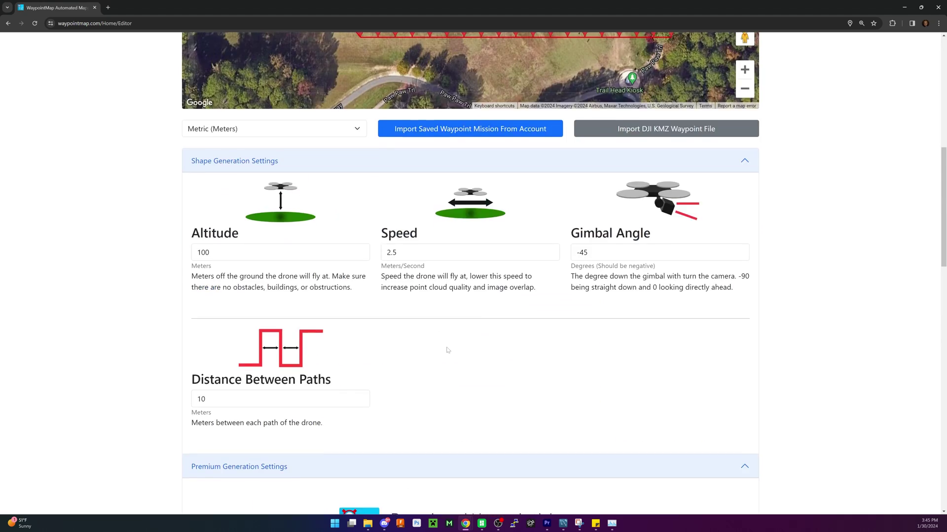
scroll(444, 350, down, 5)
scroll(443, 351, down, 8)
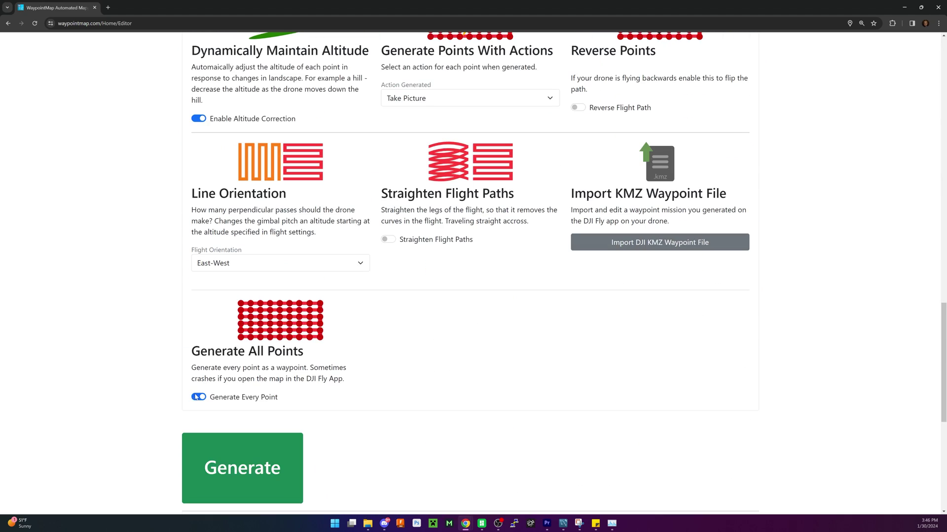
scroll(433, 279, up, 16)
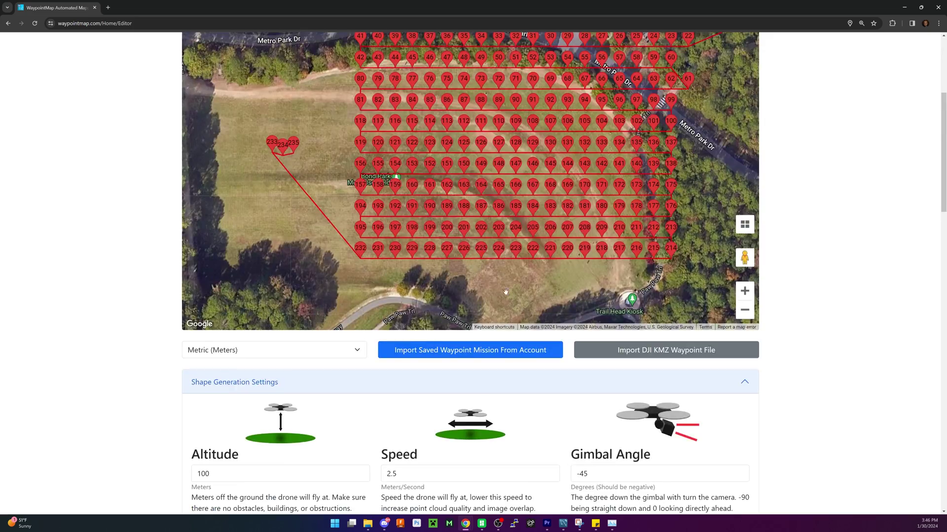
Begin a four-corner survey area outline beside the grid.
scroll(505, 292, up, 2)
drag(505, 291, 533, 274)
click(465, 40)
click(423, 196)
click(426, 351)
click(691, 350)
click(675, 166)
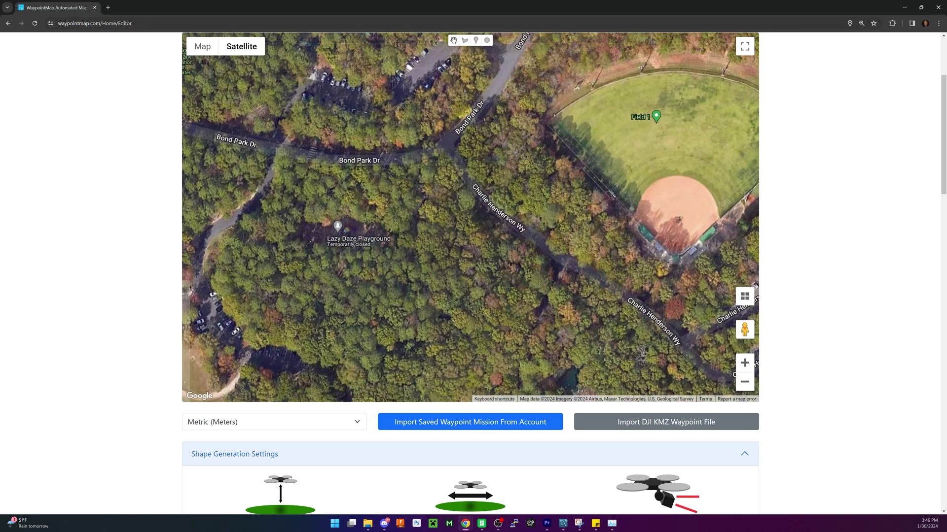
Redraw the outline with corners near Bond Park Dr, Charlie Henderson Way and Field 1, closing it.
click(465, 40)
click(408, 117)
click(399, 347)
click(678, 332)
click(661, 101)
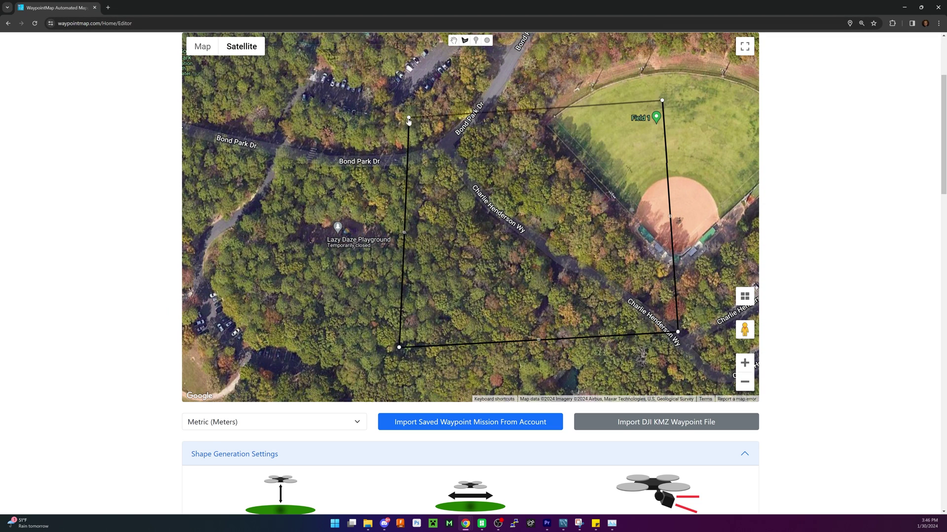
click(409, 119)
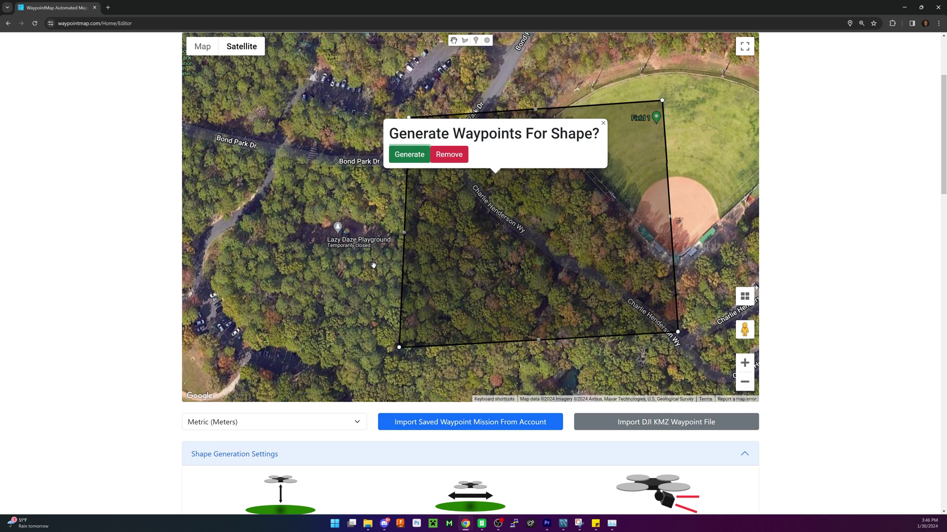
scroll(374, 276, up, 3)
drag(638, 318, 573, 271)
scroll(493, 247, down, 1)
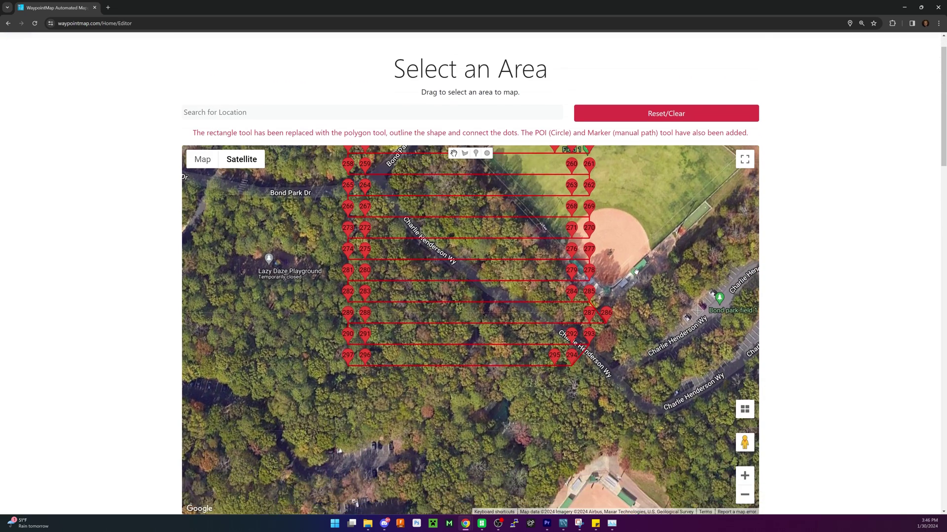
drag(485, 219, 485, 287)
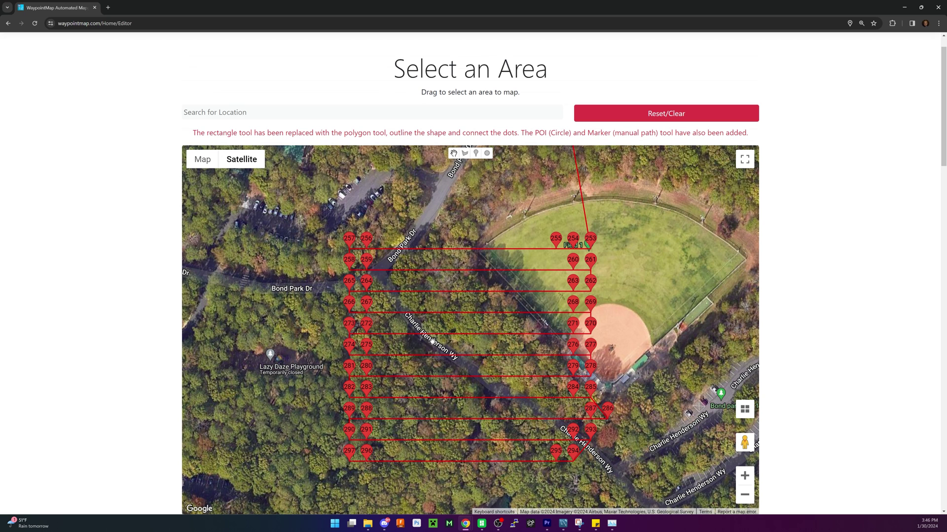
scroll(790, 356, down, 15)
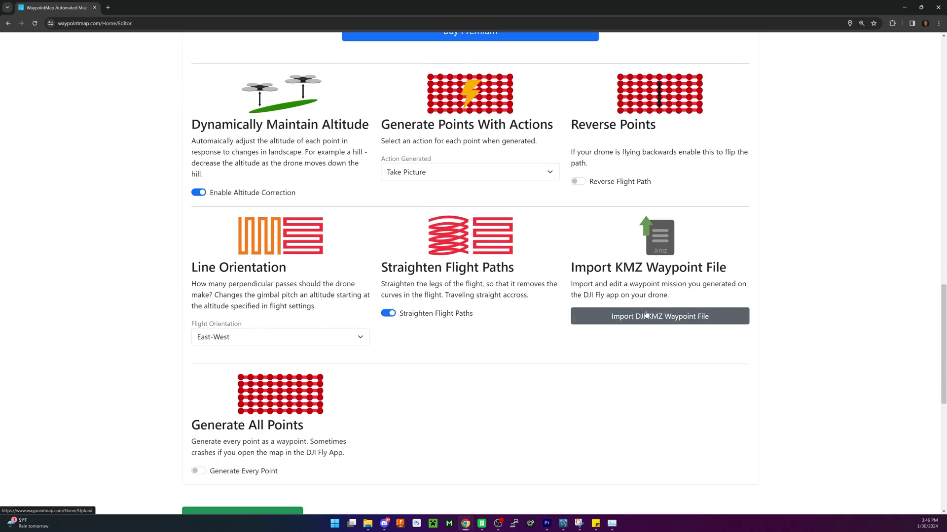
Upload output (1).kmz through the DJI KMZ import page and view imported waypoint 1.
click(622, 320)
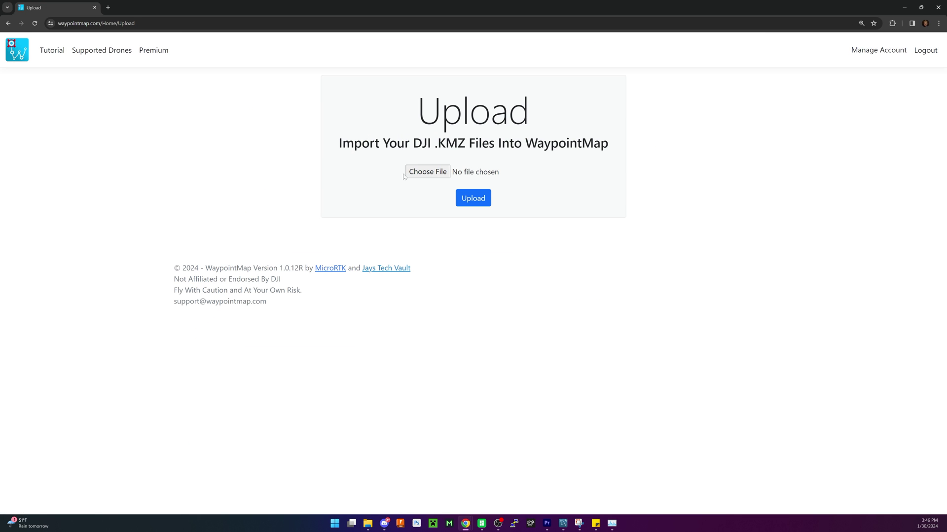
click(424, 172)
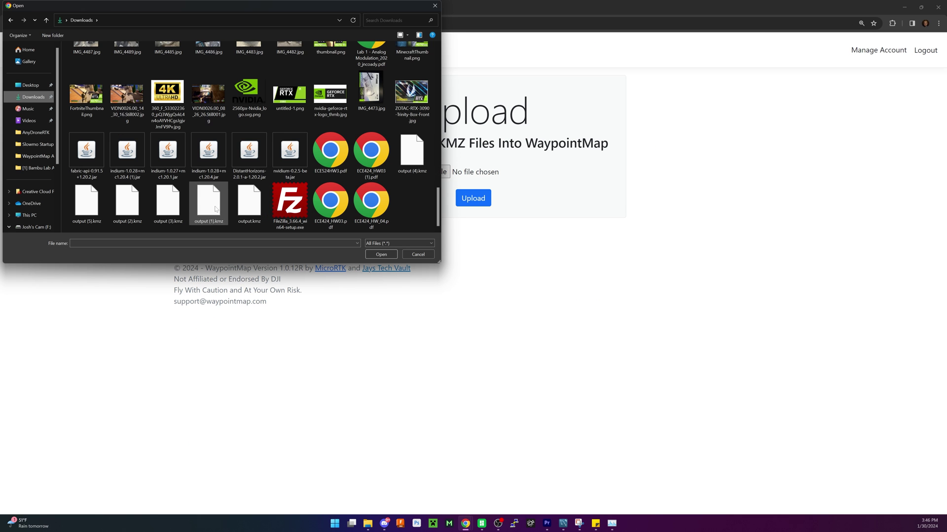
double_click(211, 214)
click(465, 200)
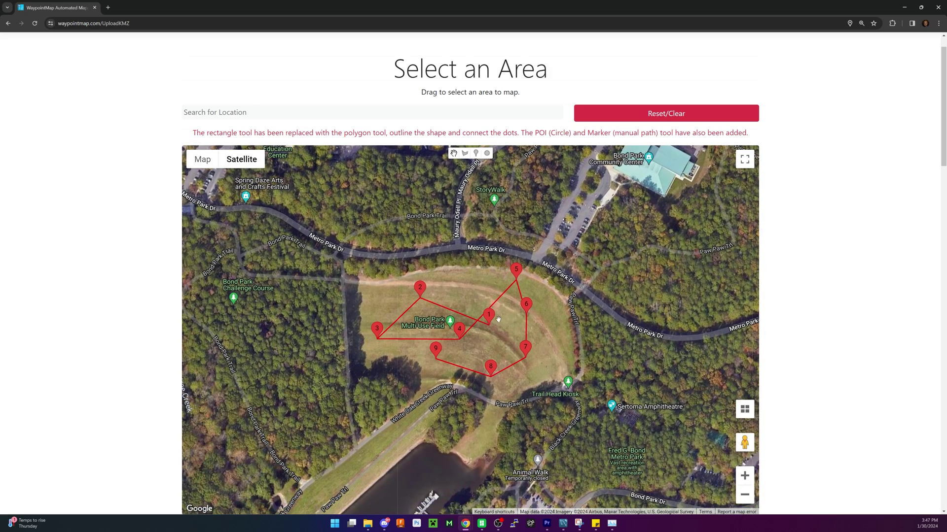
click(489, 316)
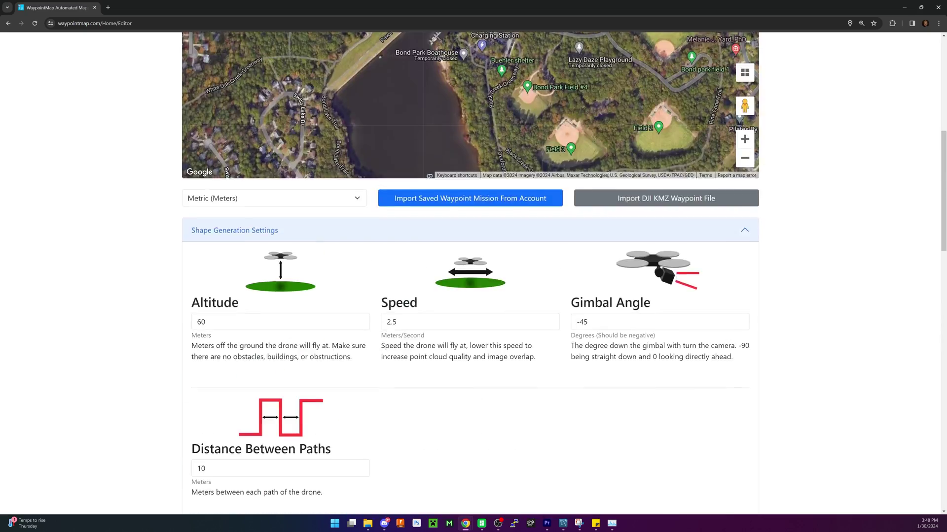
Start the Multi-Use Field polygon with corners along its left and bottom edges.
scroll(525, 333, up, 10)
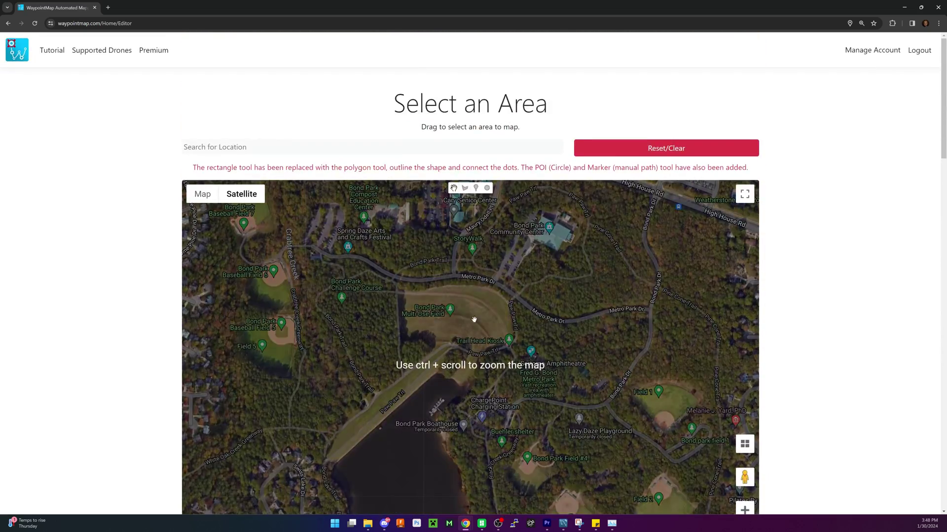
scroll(526, 334, down, 1)
scroll(485, 271, up, 2)
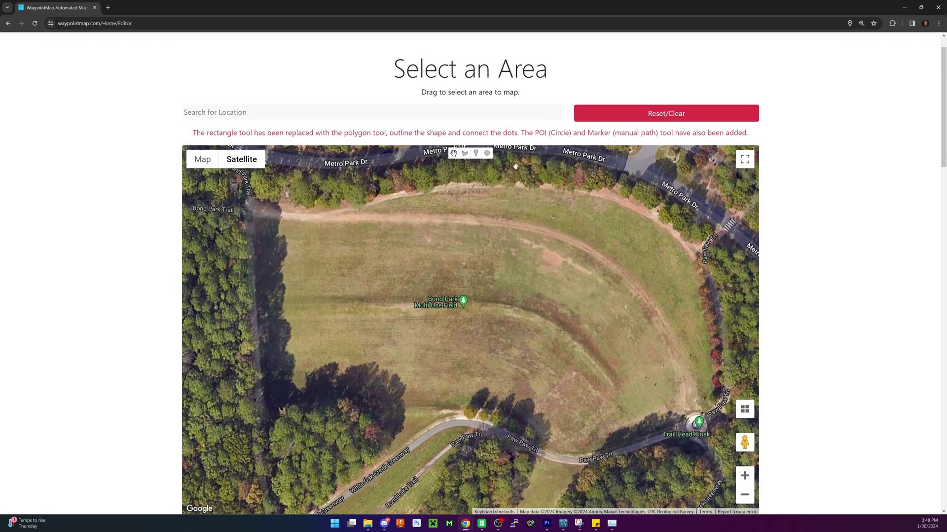
click(465, 154)
click(263, 211)
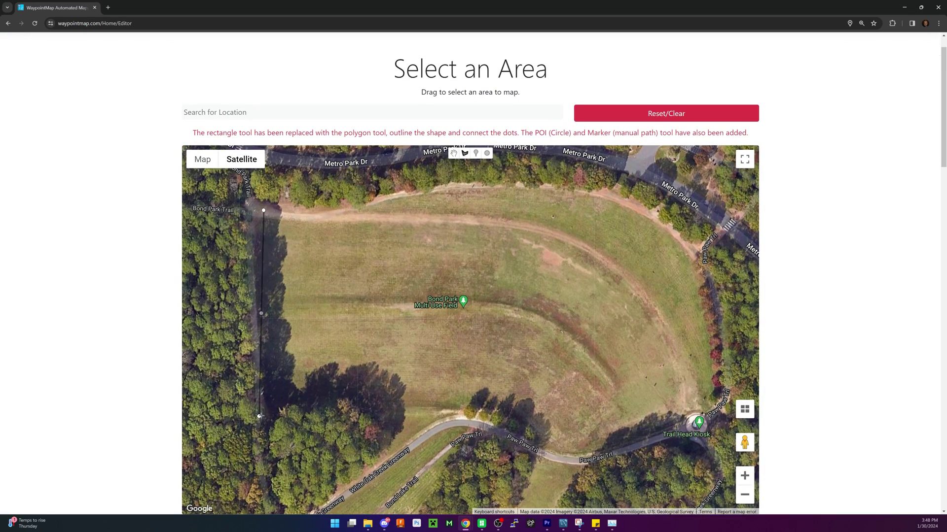
click(259, 417)
click(458, 408)
click(565, 450)
click(658, 443)
Add corners along the field's right and top edges and close the polygon.
click(725, 395)
click(714, 281)
click(661, 225)
click(533, 181)
click(407, 198)
click(264, 211)
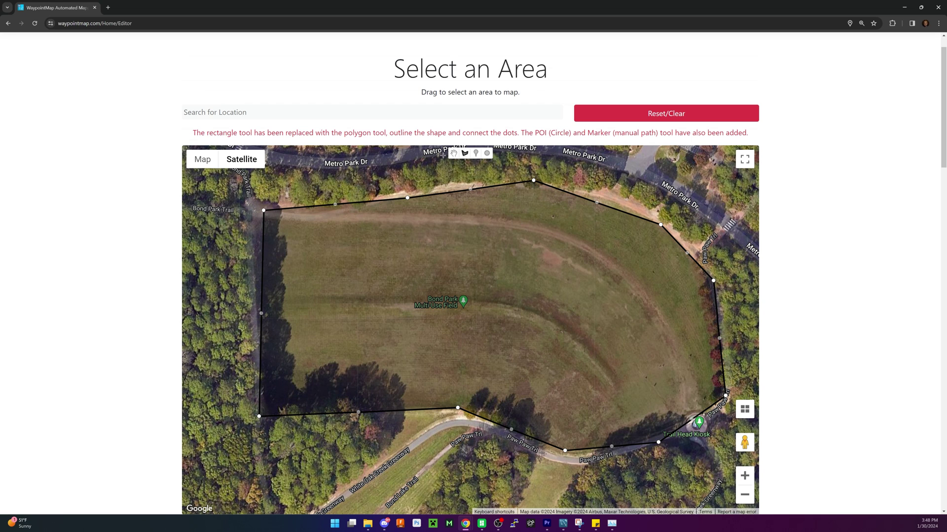
Bring up the waypoint generation prompt for the outlined field.
scroll(283, 446, down, 3)
scroll(380, 304, up, 3)
click(383, 301)
scroll(220, 356, down, 20)
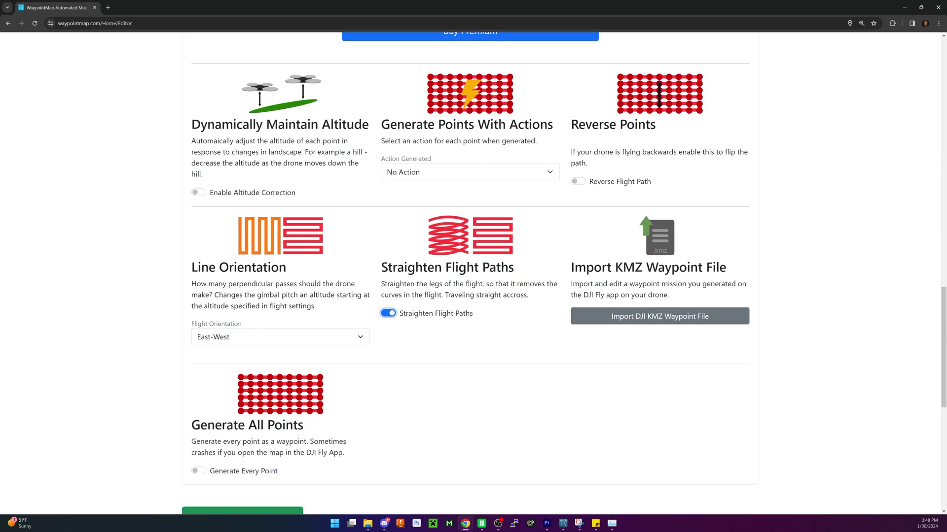
scroll(363, 324, up, 13)
scroll(430, 346, down, 11)
scroll(430, 346, up, 13)
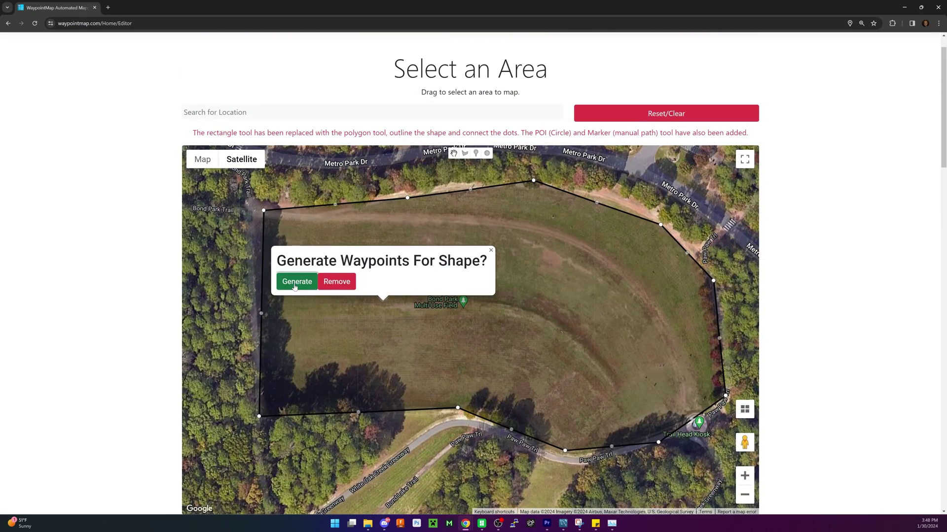
Try filling the outline with grid waypoints, then close the generation prompt.
click(294, 282)
scroll(295, 287, up, 1)
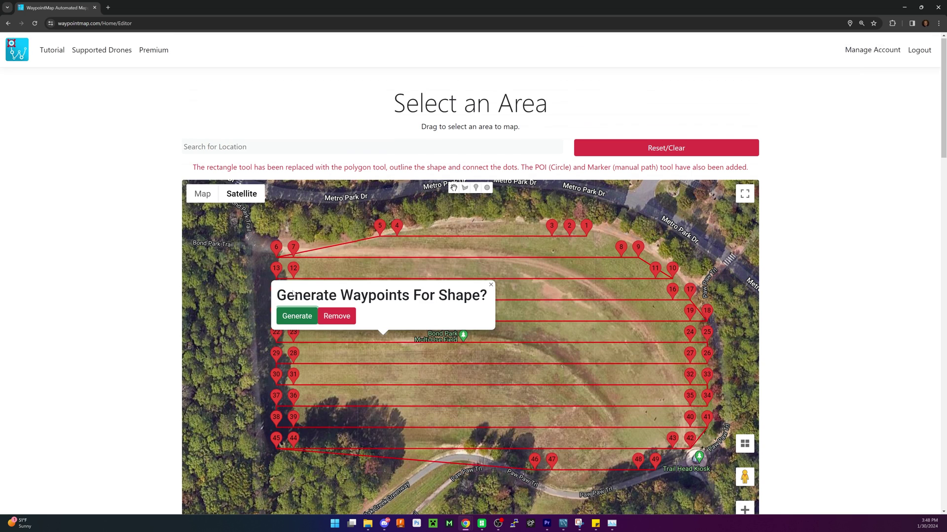
click(463, 189)
click(491, 286)
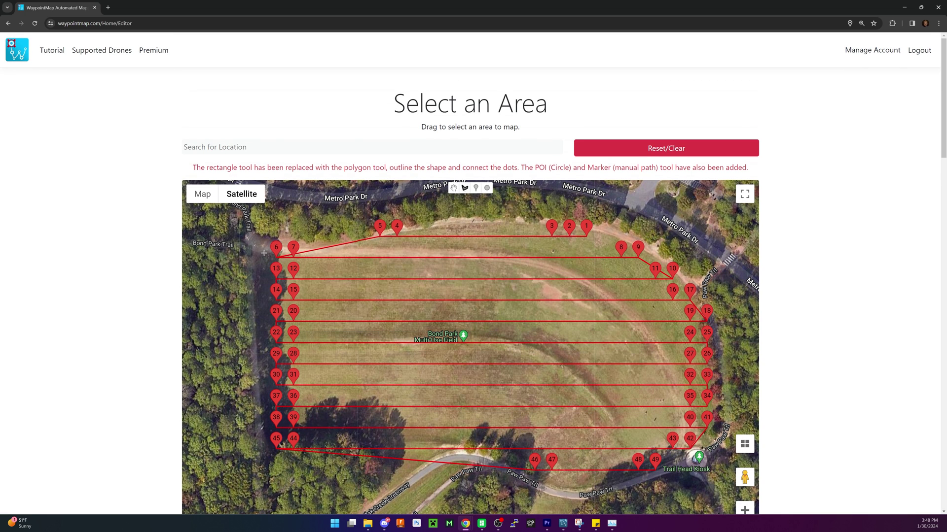
Draw a new closed polygon around the whole field.
click(264, 253)
scroll(264, 253, down, 1)
click(431, 186)
click(563, 186)
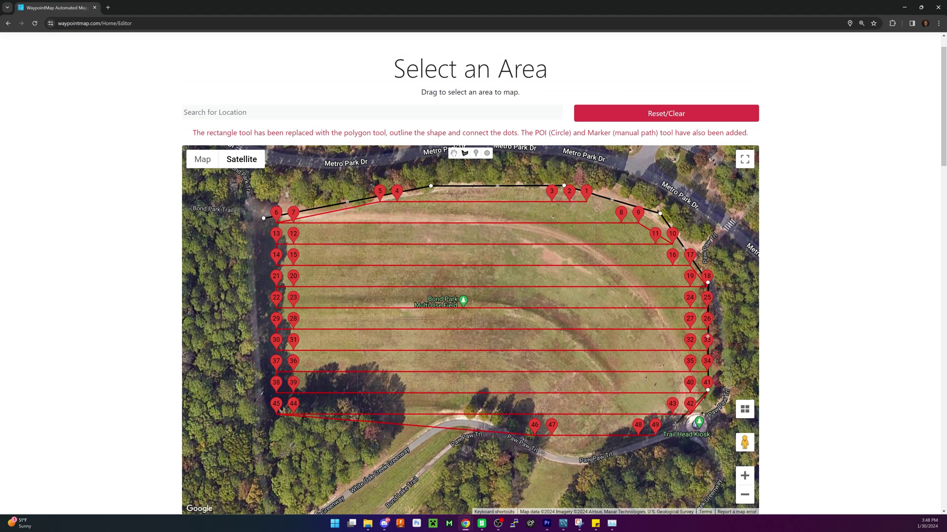
click(388, 425)
click(261, 411)
click(264, 219)
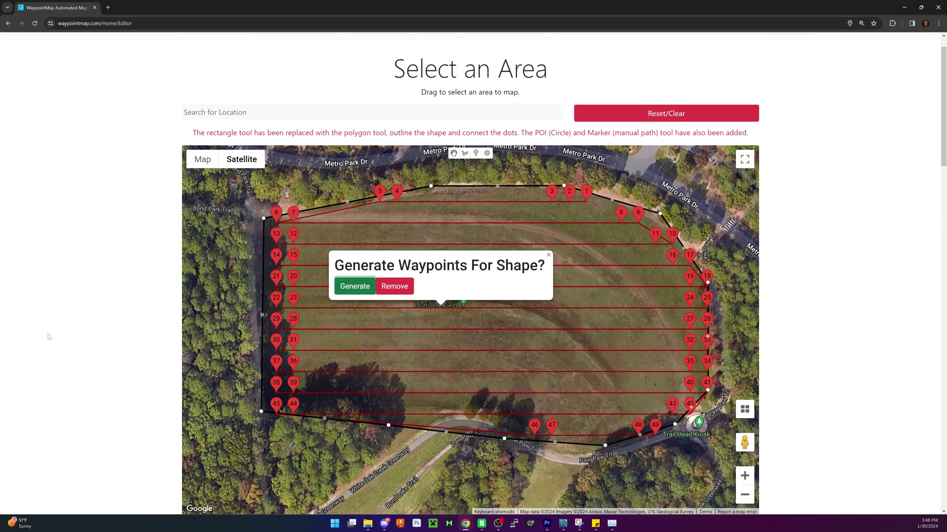
scroll(70, 327, down, 15)
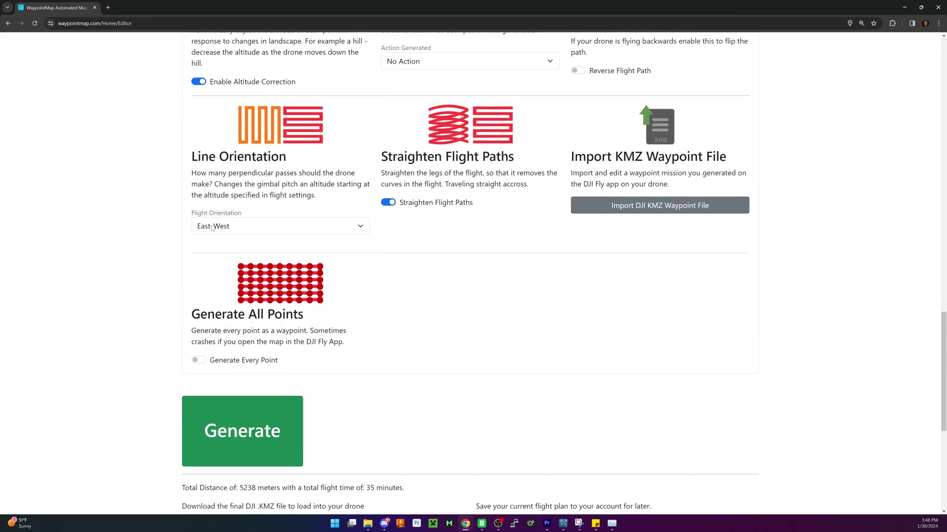
Set Flight Orientation to North-South, generate the waypoints and dismiss the error alert.
click(212, 227)
click(212, 247)
scroll(238, 387, up, 15)
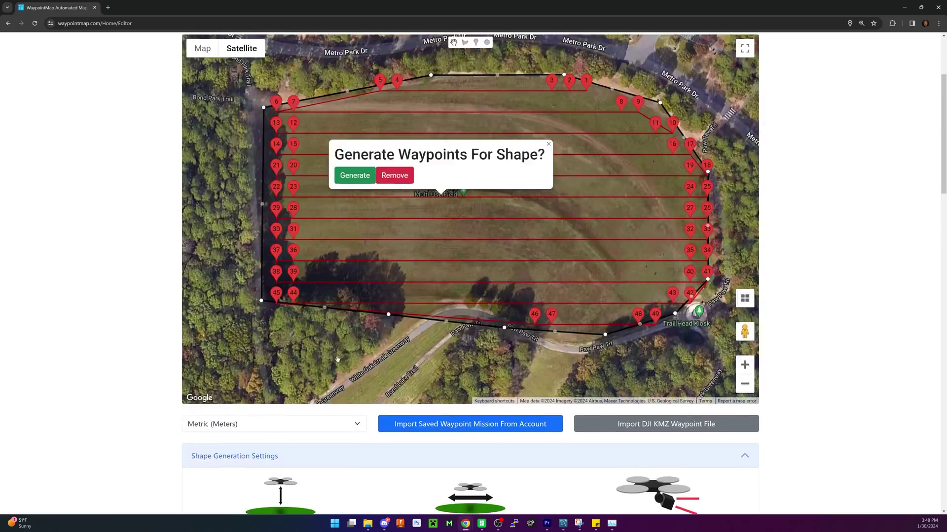
scroll(379, 354, up, 1)
click(368, 212)
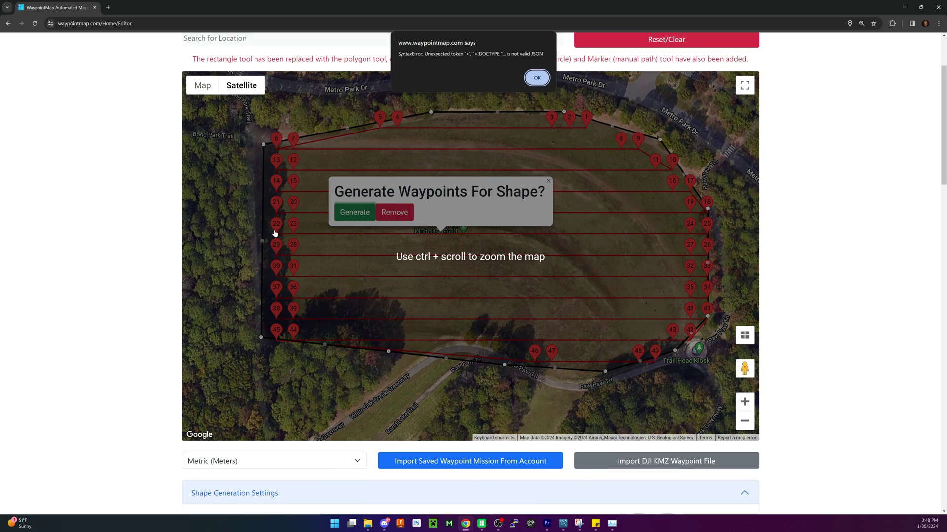
click(537, 78)
scroll(356, 327, up, 3)
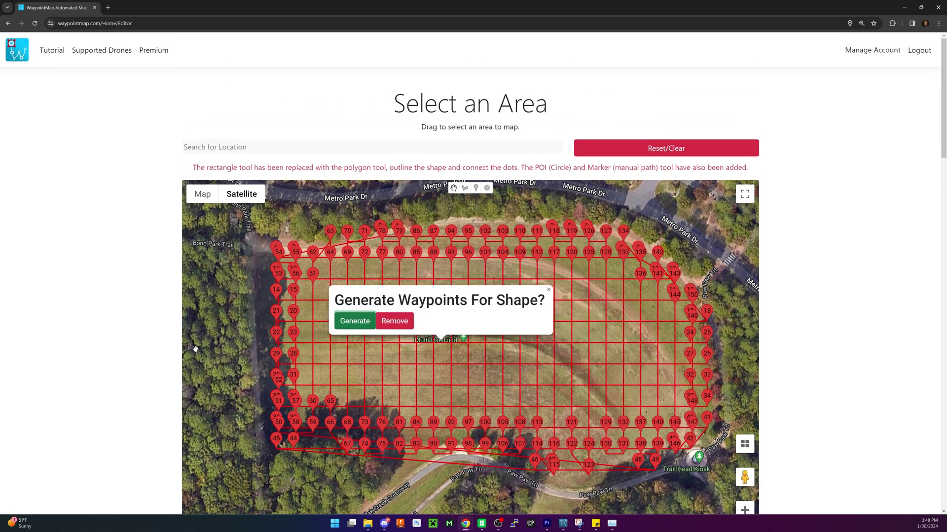
scroll(244, 341, down, 1)
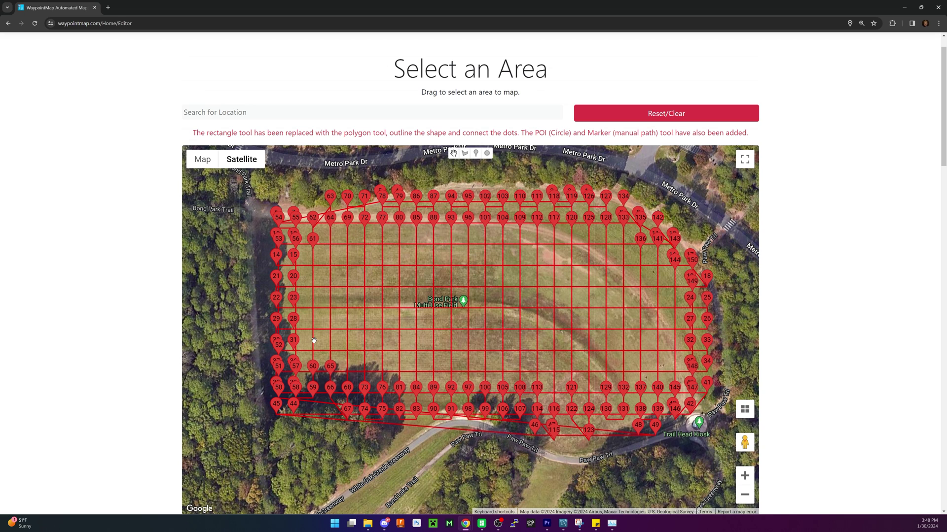
Set Action on Completion to Return home and download the mission as output.kmz.
scroll(224, 314, down, 20)
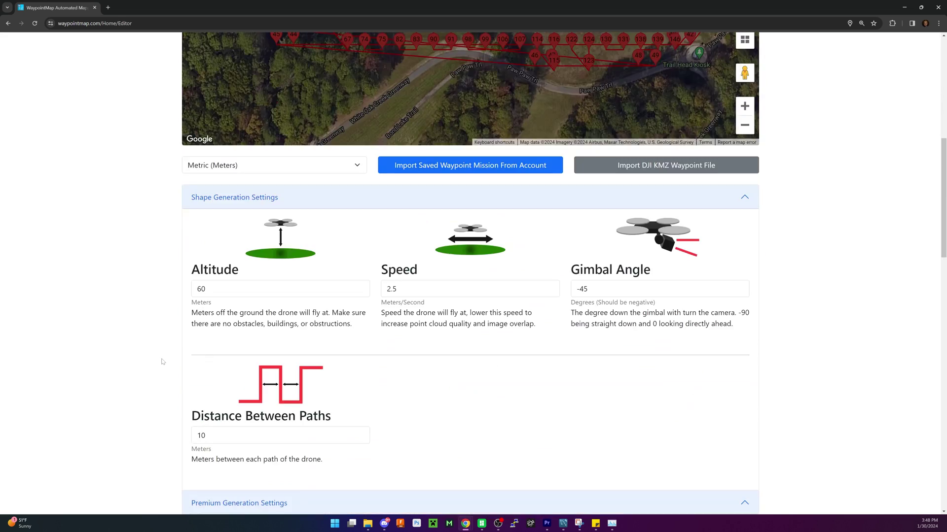
scroll(173, 356, down, 3)
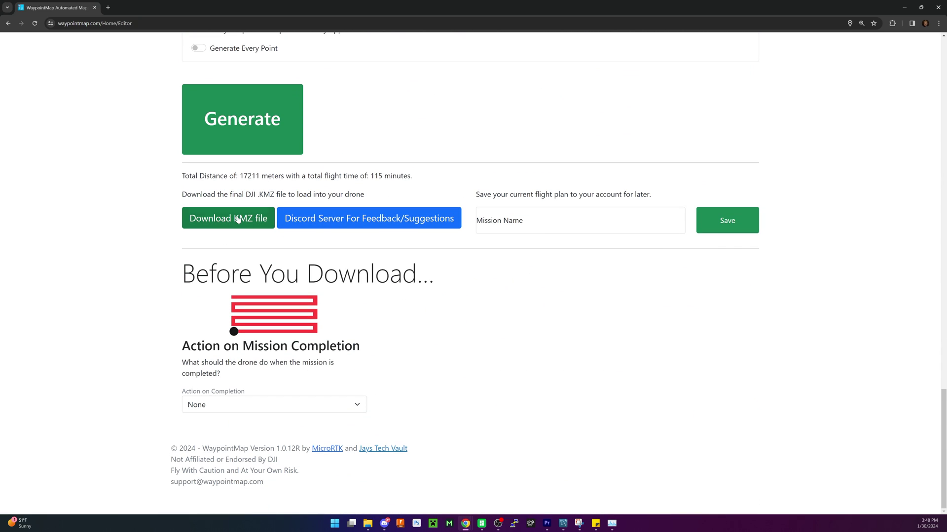
scroll(237, 220, up, 4)
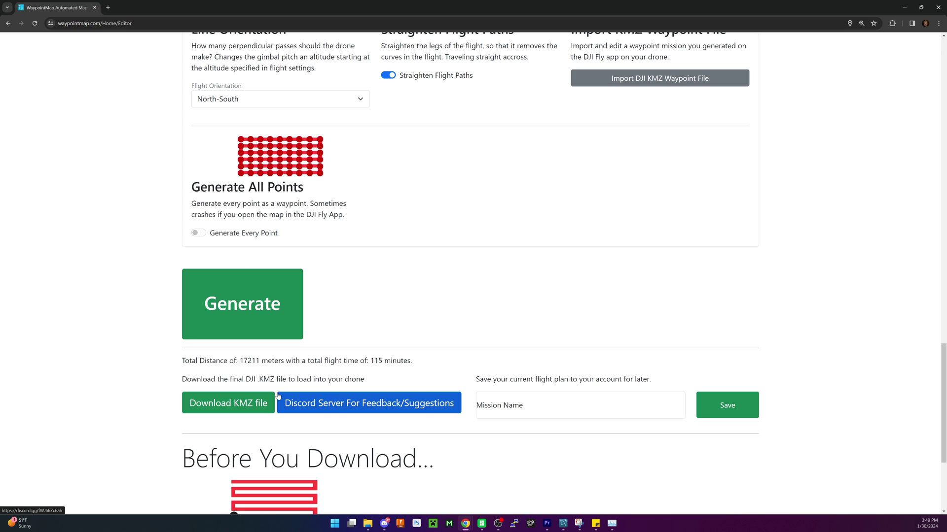
scroll(235, 405, down, 1)
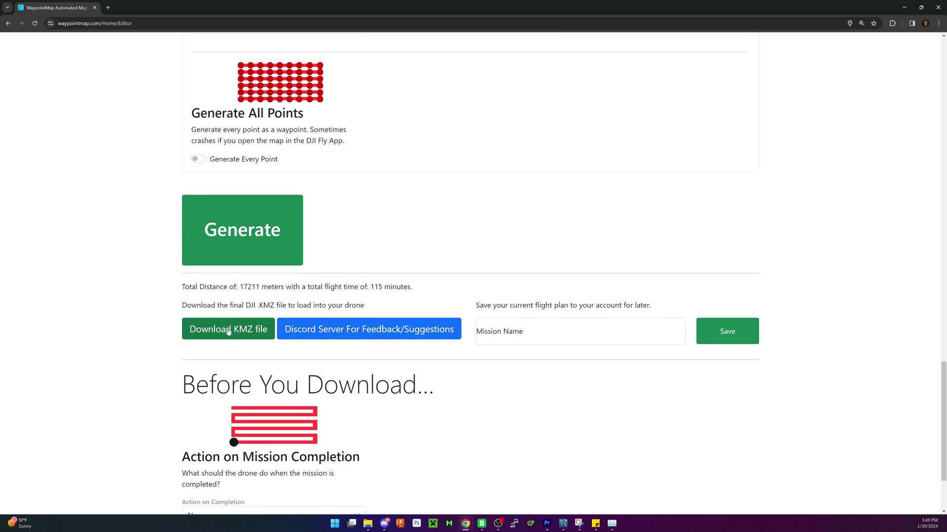
scroll(229, 340, down, 1)
click(224, 440)
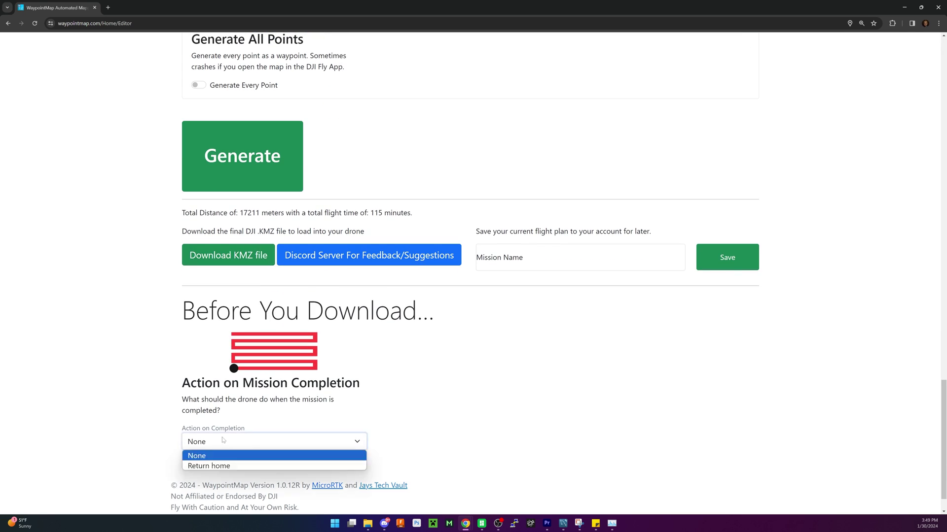
click(217, 466)
click(231, 265)
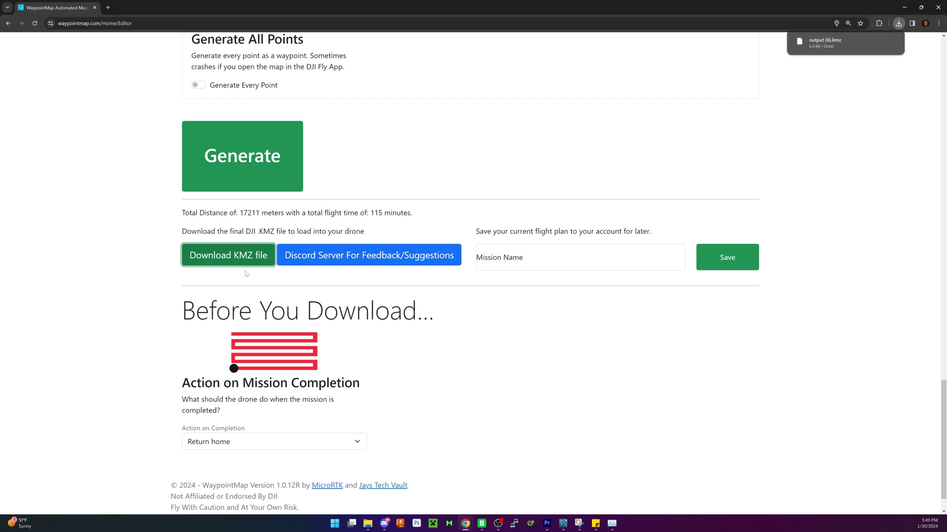
mouse_move(834, 41)
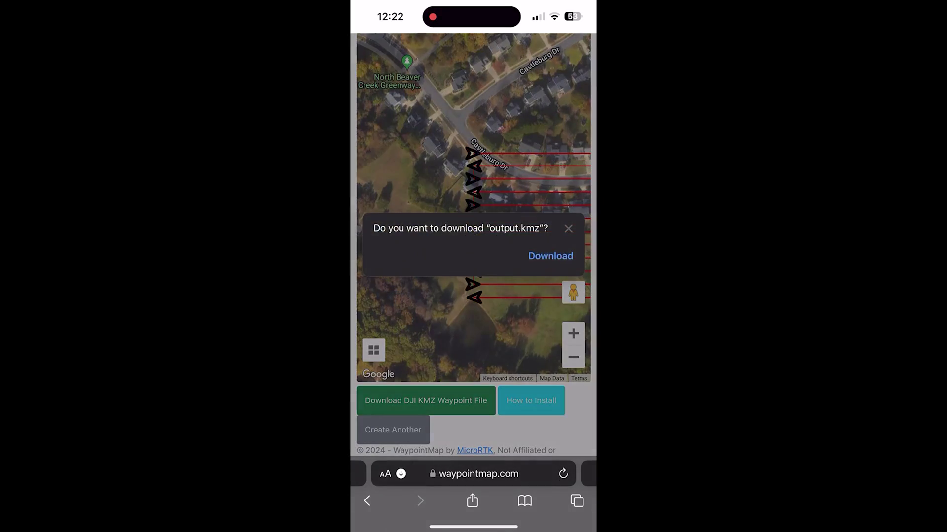
Download output.kmz on the iPhone and save it to Files under DJI Fly.
click(549, 256)
click(385, 474)
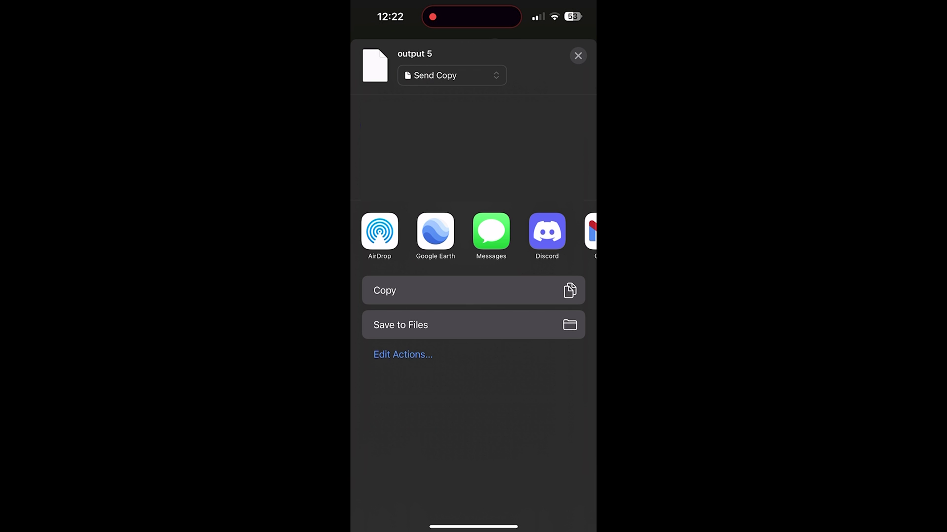
click(401, 324)
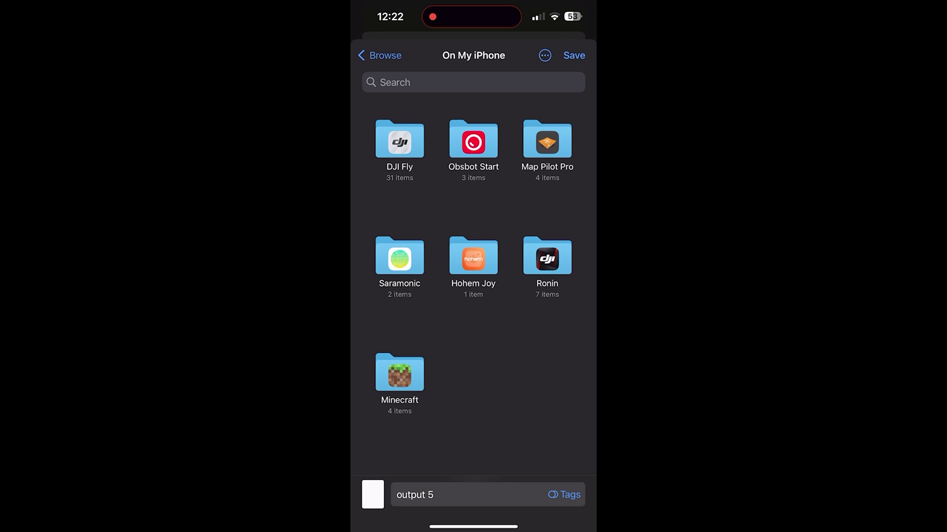
click(399, 143)
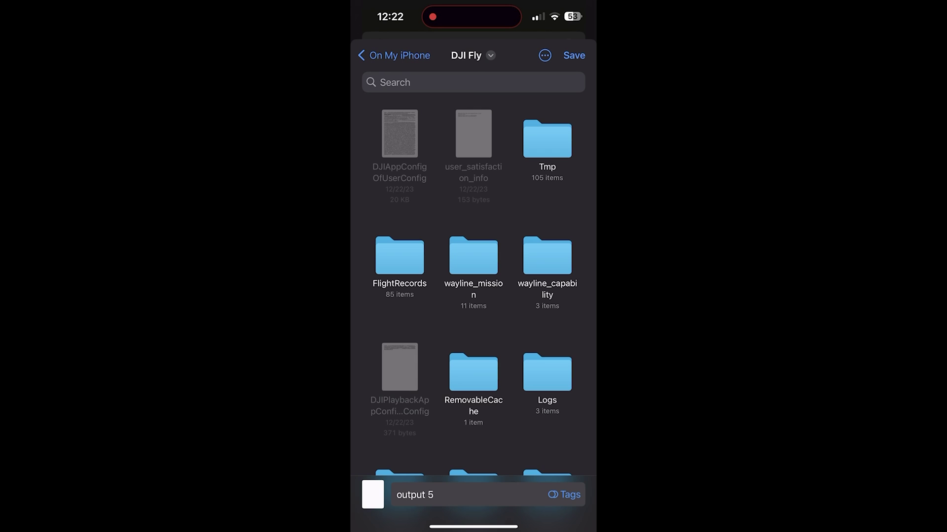
scroll(474, 296, down, 5)
scroll(473, 295, up, 5)
In wayline_mission, sort folders by date and save output 5 into the target mission folder.
click(473, 255)
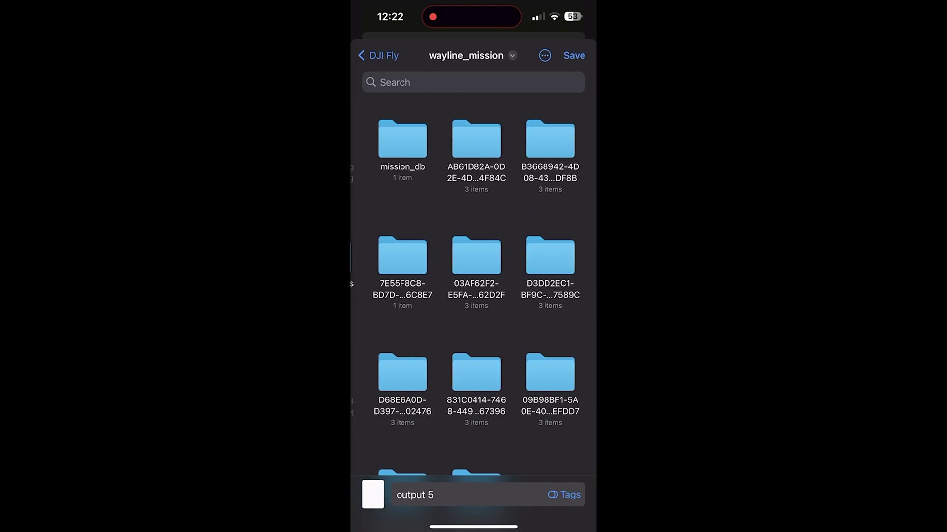
click(545, 56)
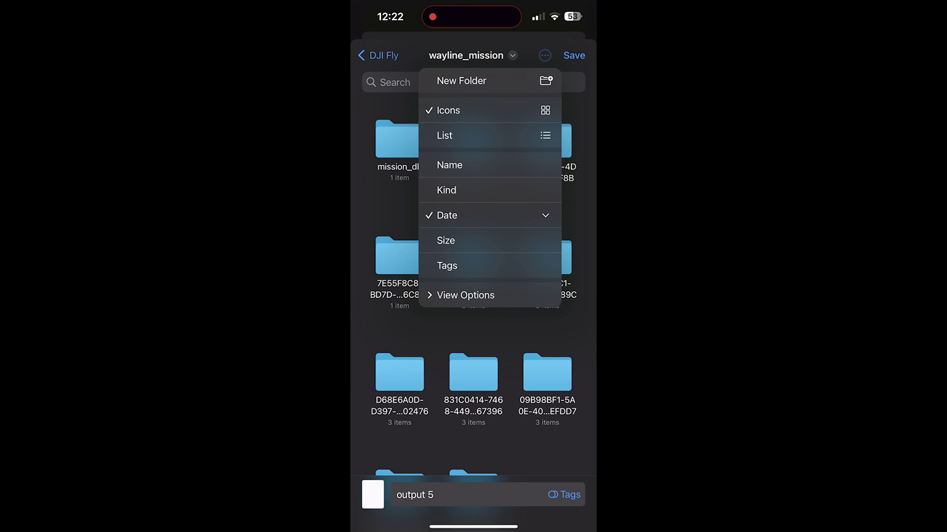
click(447, 215)
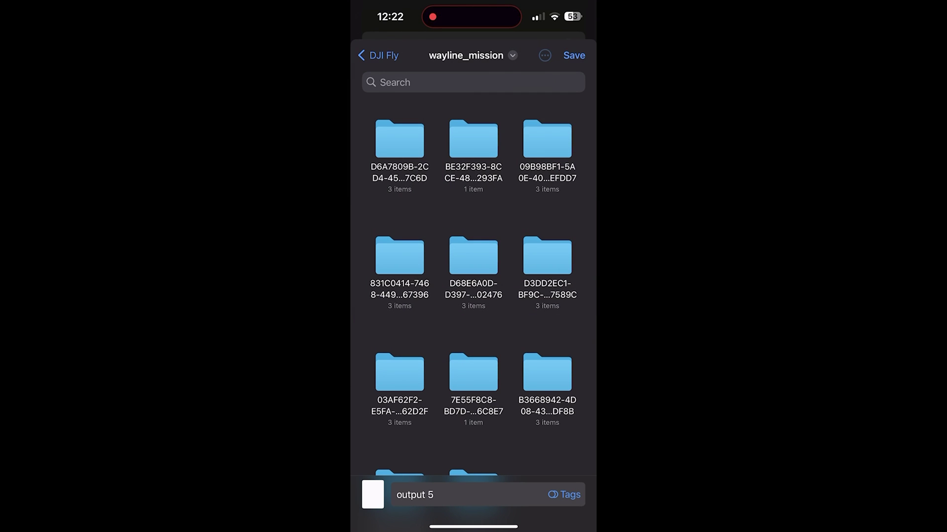
click(545, 55)
click(454, 214)
click(473, 138)
click(373, 495)
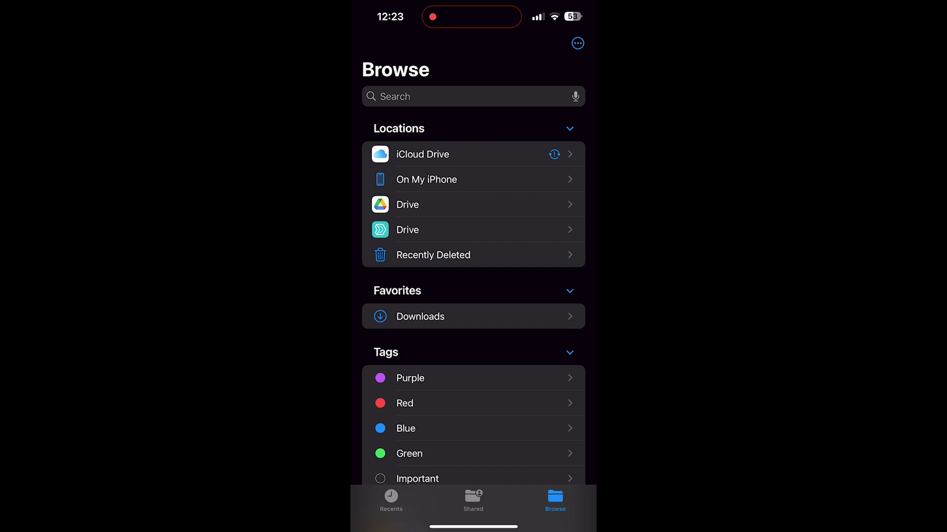
Rename output 5 by pasting the mission folder's ID, then open the RC 2's internal storage.
click(427, 179)
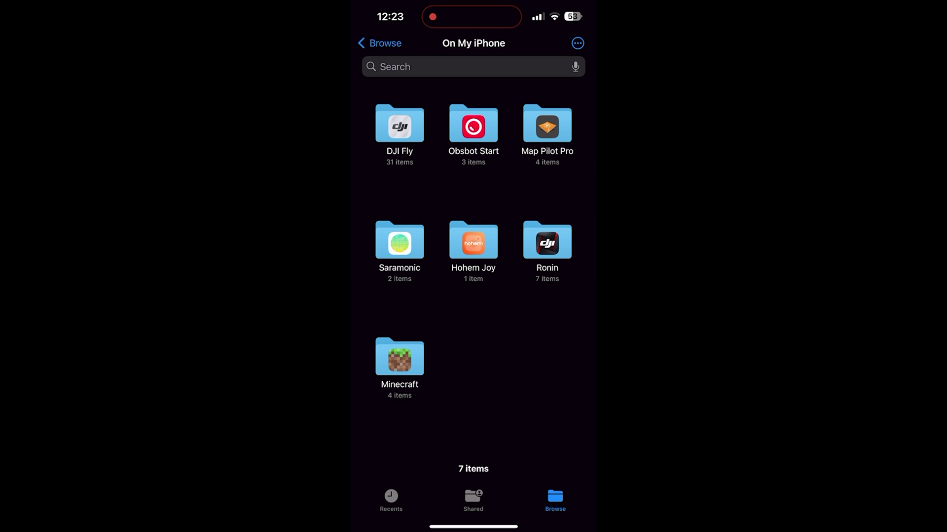
click(399, 124)
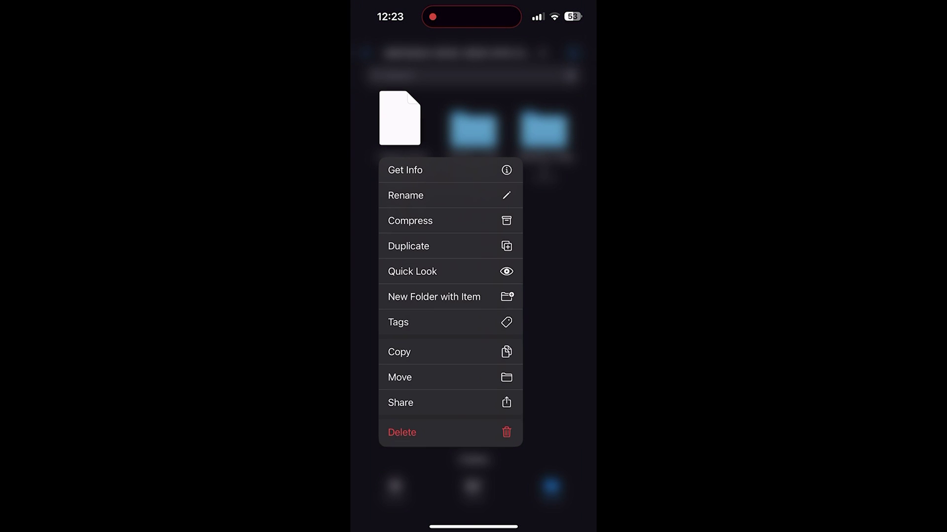
click(405, 194)
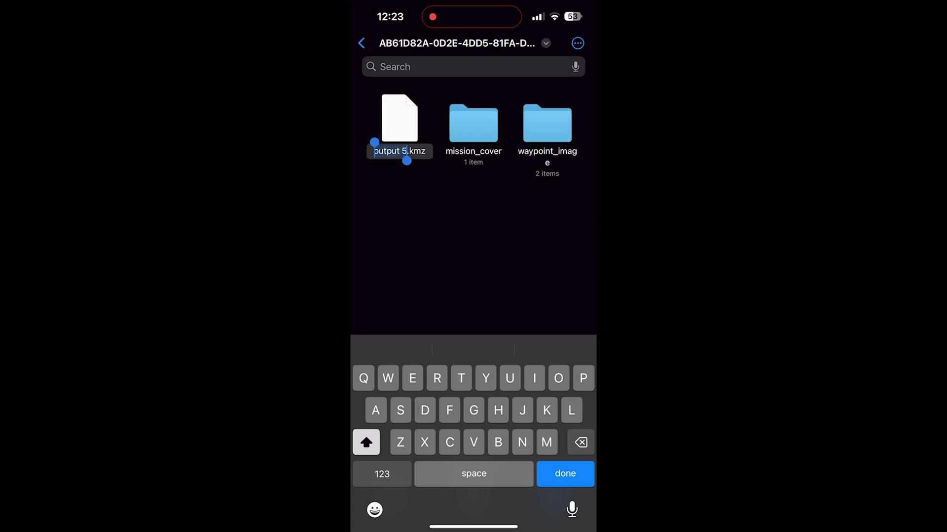
click(400, 151)
click(456, 125)
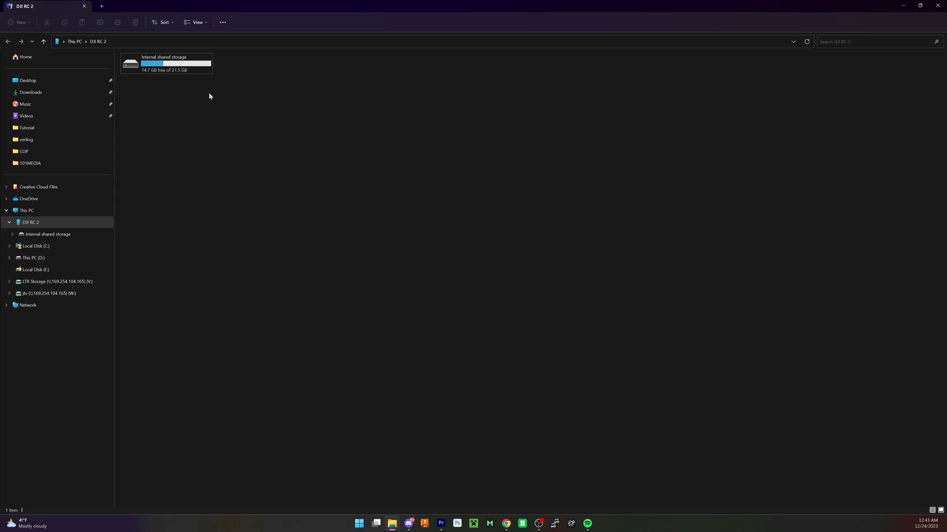
double_click(174, 69)
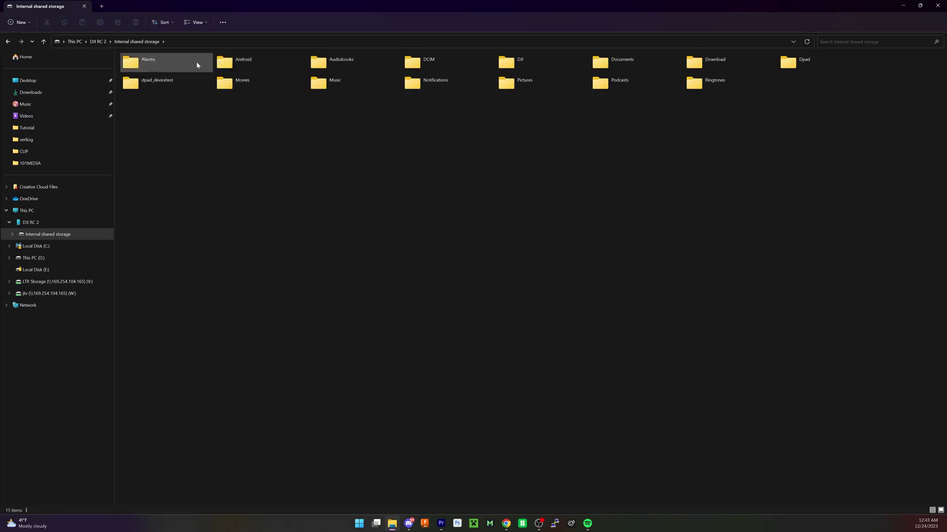
Go to Android > data > dji.go.v5 > files > waypoint mission folder and drop output (49).kmz in.
double_click(246, 61)
double_click(172, 67)
double_click(576, 66)
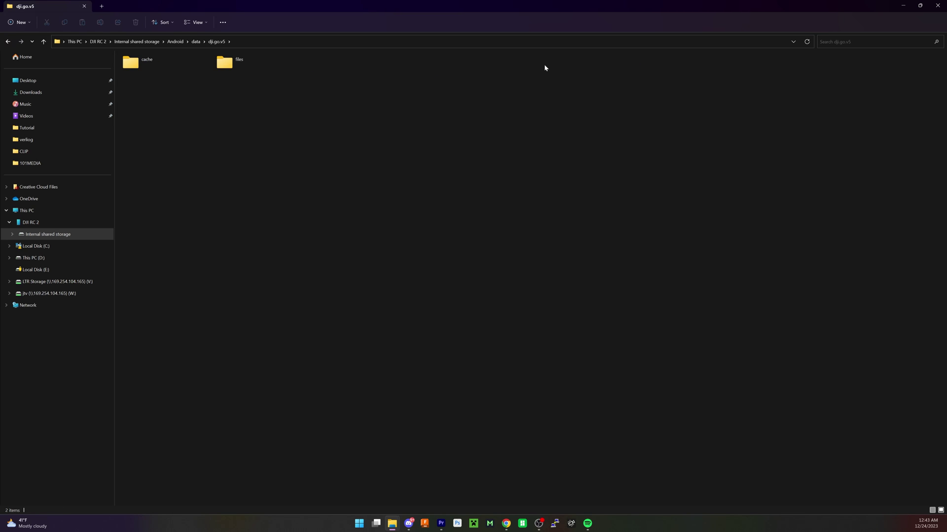
double_click(227, 63)
double_click(232, 102)
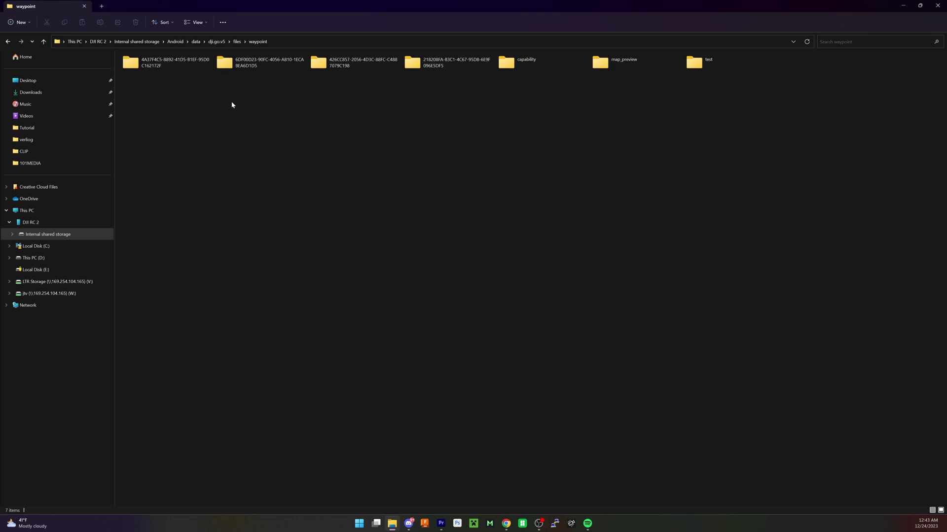
double_click(179, 61)
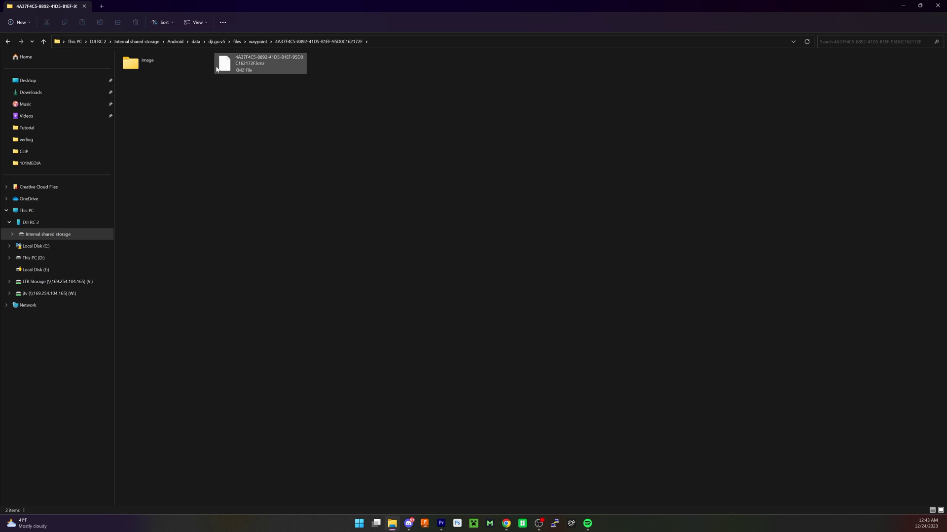
drag(276, 195, 265, 129)
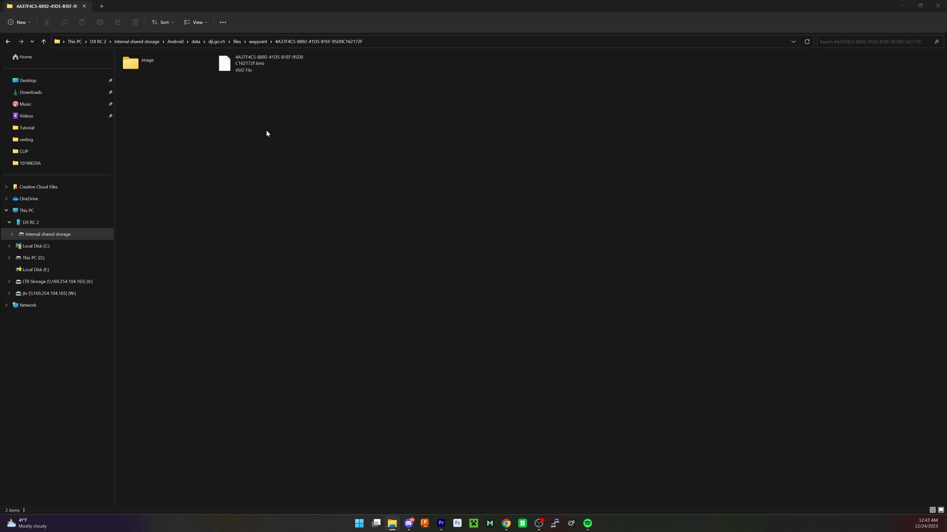
Copy the original mission KMZ's file name, then delete that original file.
right_click(276, 65)
click(296, 125)
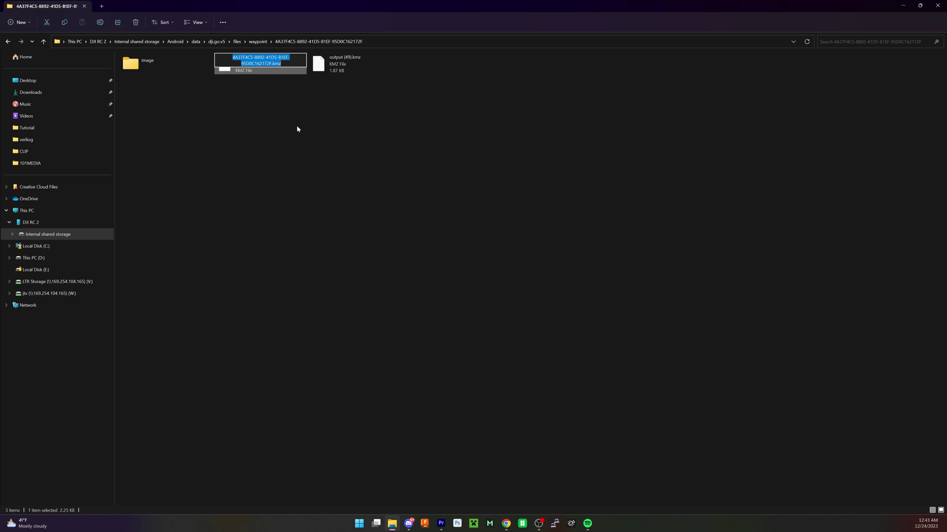
key(Escape)
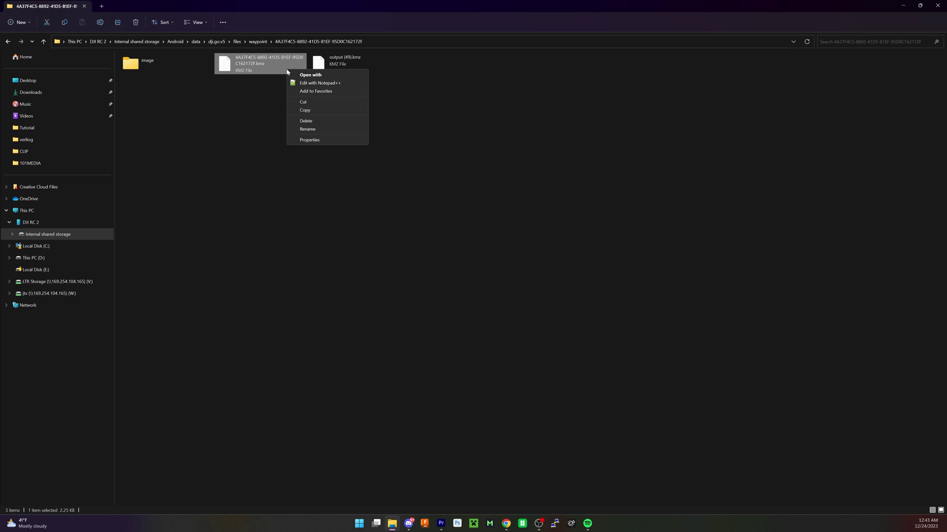
click(318, 129)
key(Escape)
right_click(277, 70)
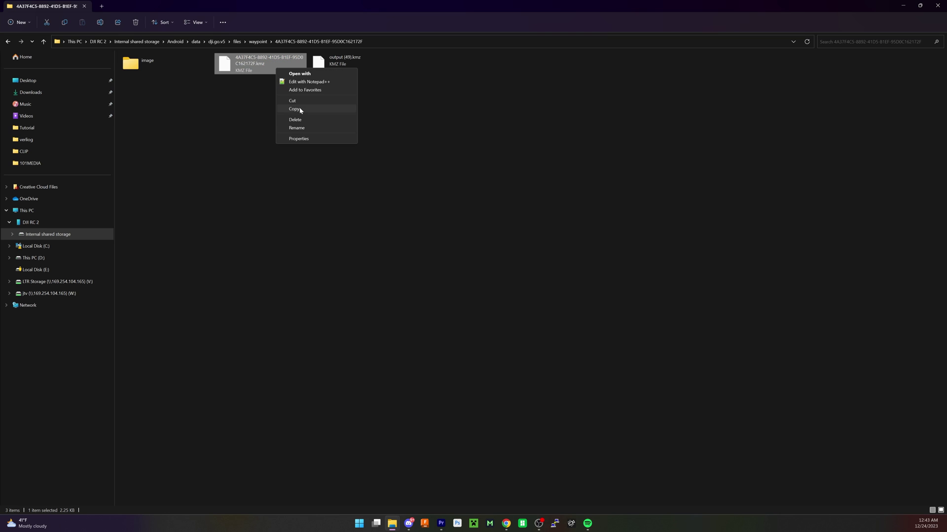
click(300, 109)
key(Return)
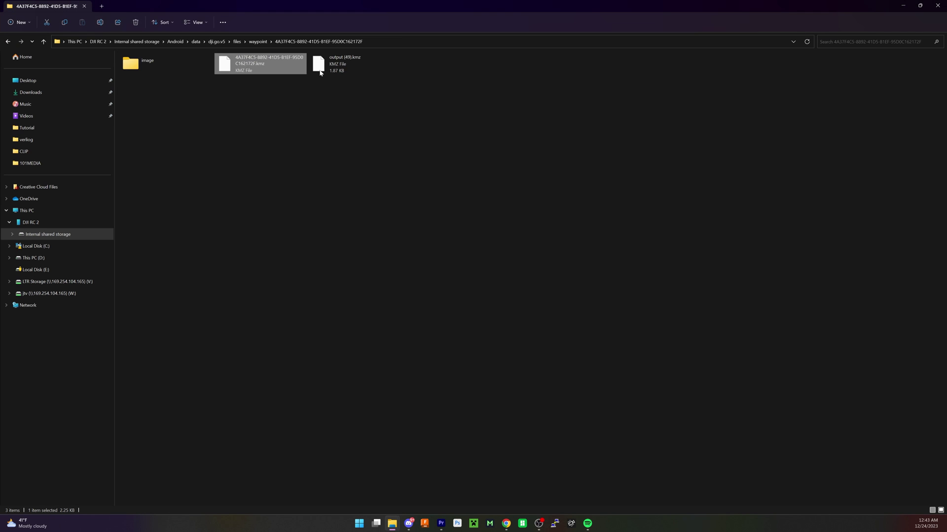
Rename output (49).kmz to the copied original mission file name.
right_click(249, 64)
click(275, 123)
key(ctrl+v)
key(Return)
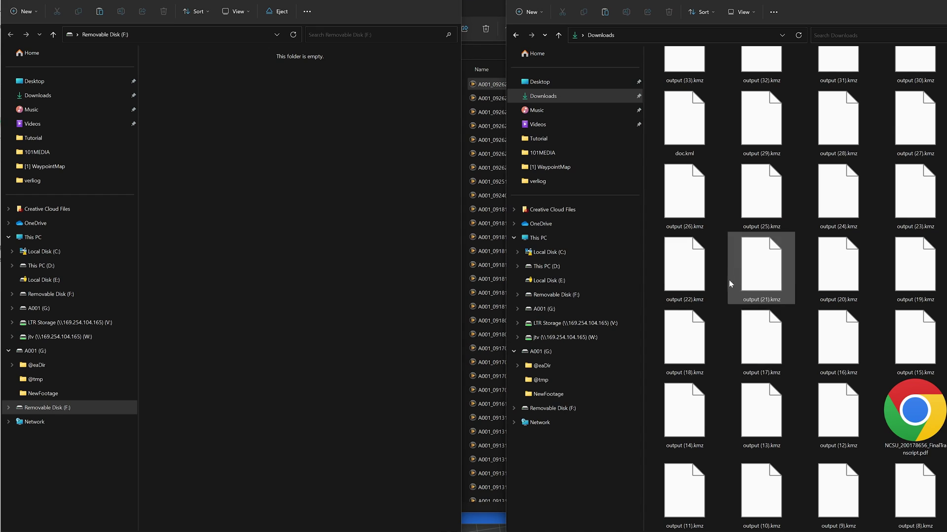
Drag output (21).kmz from the Downloads window into Removable Disk (F:).
drag(734, 284, 286, 235)
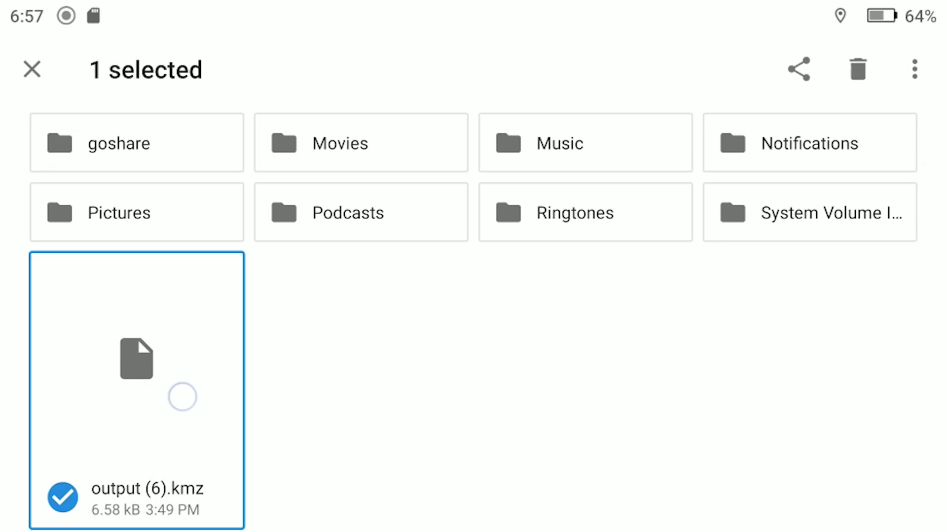
Choose Copy to… for output (6).kmz and pick the DJI RC storage as destination.
click(914, 69)
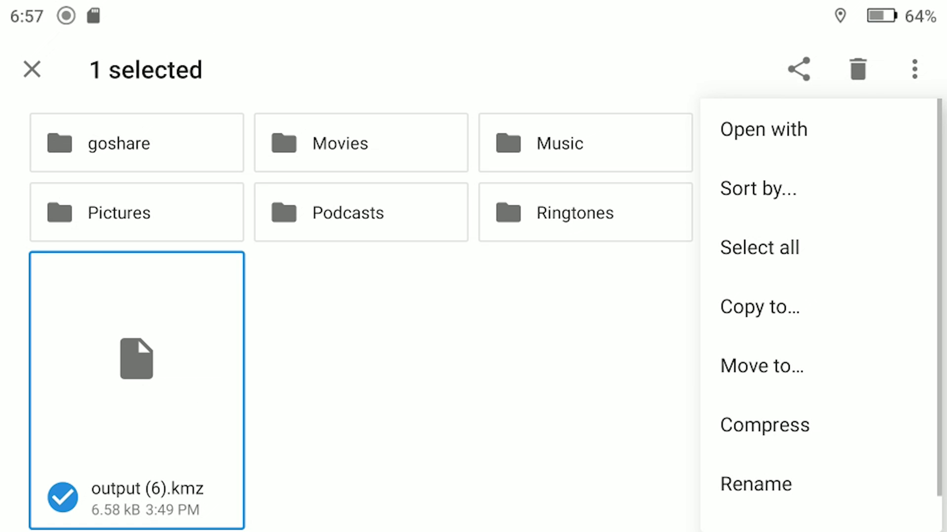
click(759, 307)
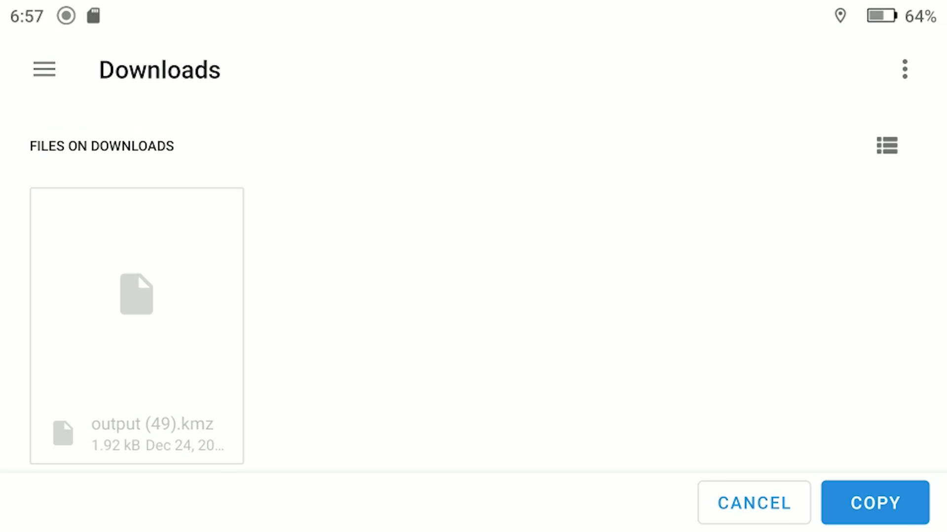
click(44, 69)
click(147, 253)
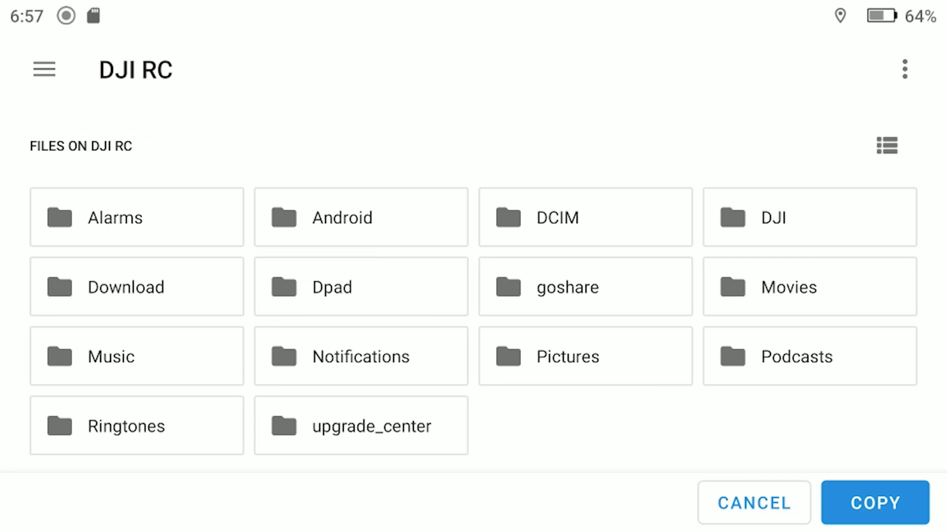
Browse Android > data > dji.go.v5 > files > waypoint > 210A7B7F… and copy the file there.
click(372, 226)
click(141, 217)
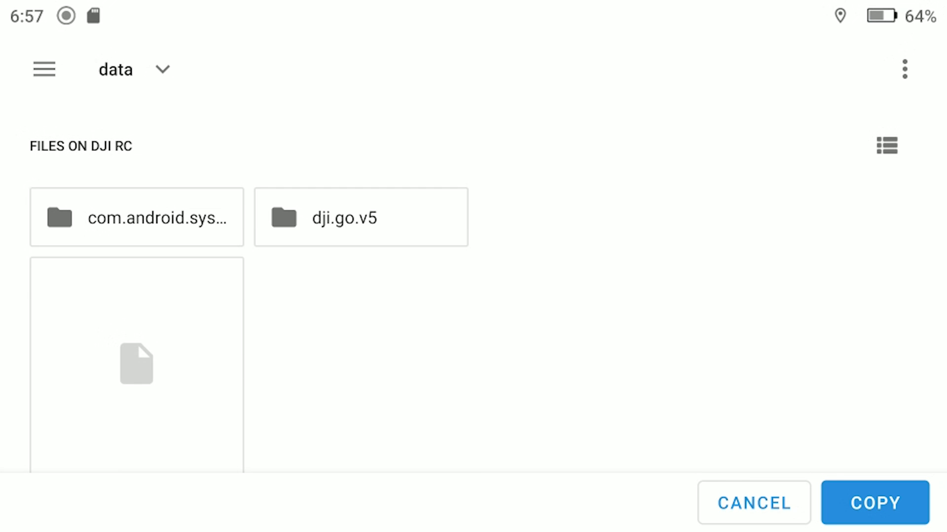
click(372, 227)
click(351, 216)
click(599, 440)
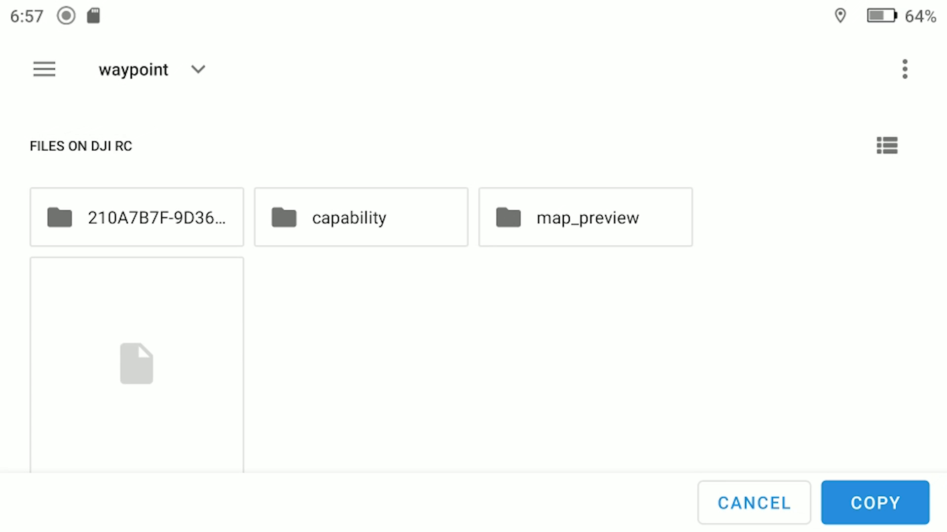
click(177, 227)
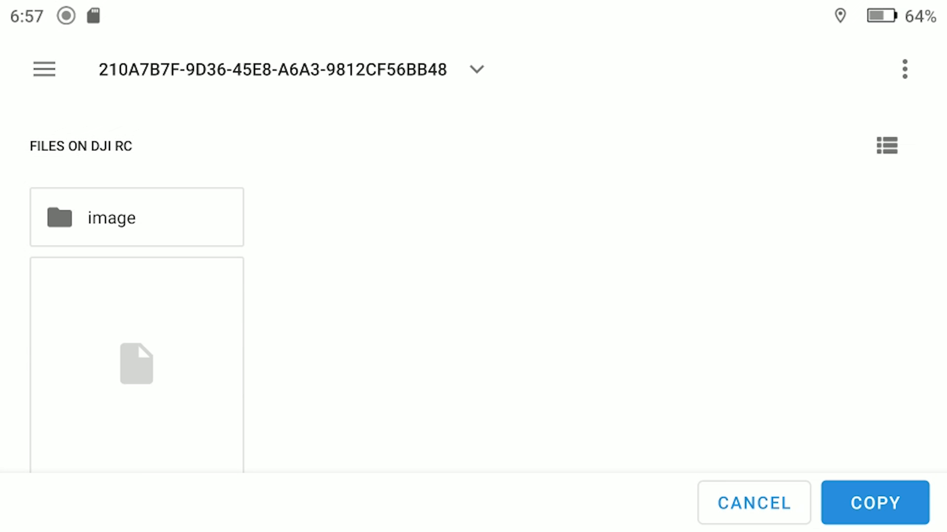
drag(217, 402, 331, 197)
click(874, 503)
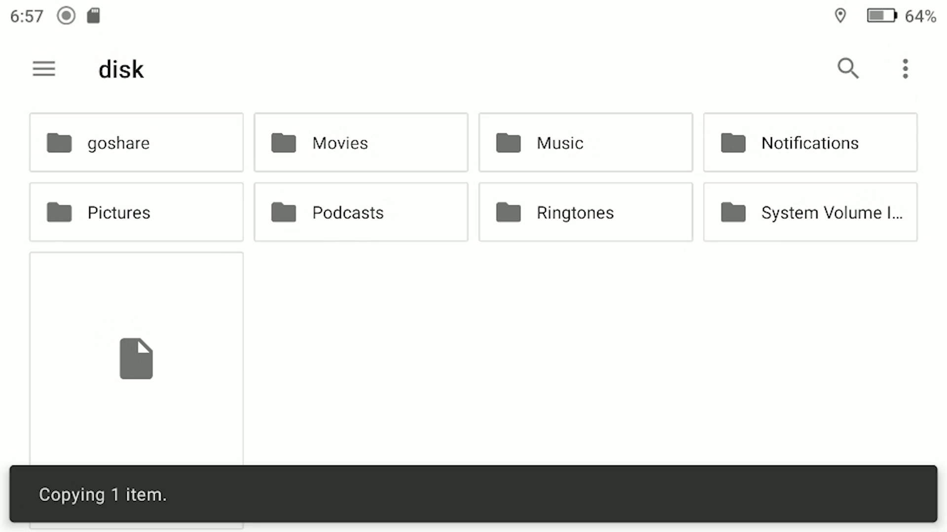
Return to the DJI RC storage root and open its Android folder.
click(49, 70)
drag(188, 357, 188, 250)
click(104, 408)
drag(773, 388, 783, 219)
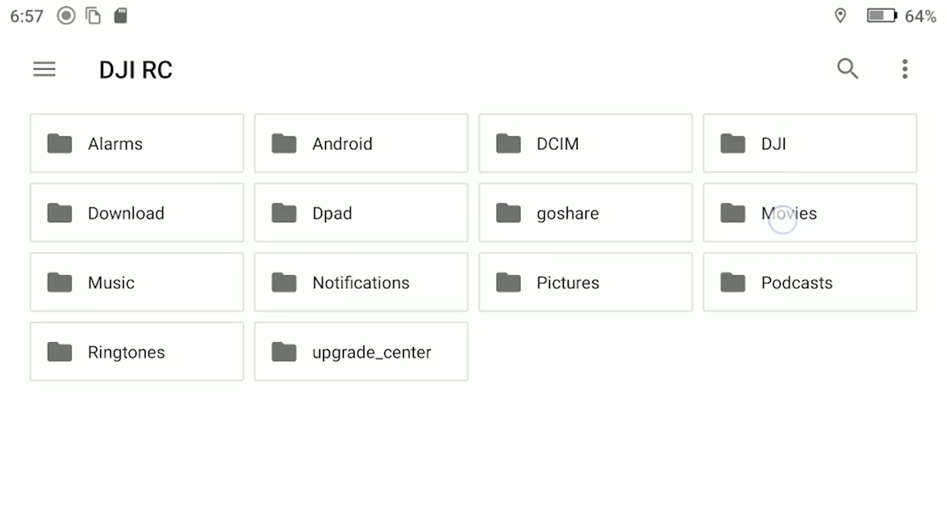
click(360, 144)
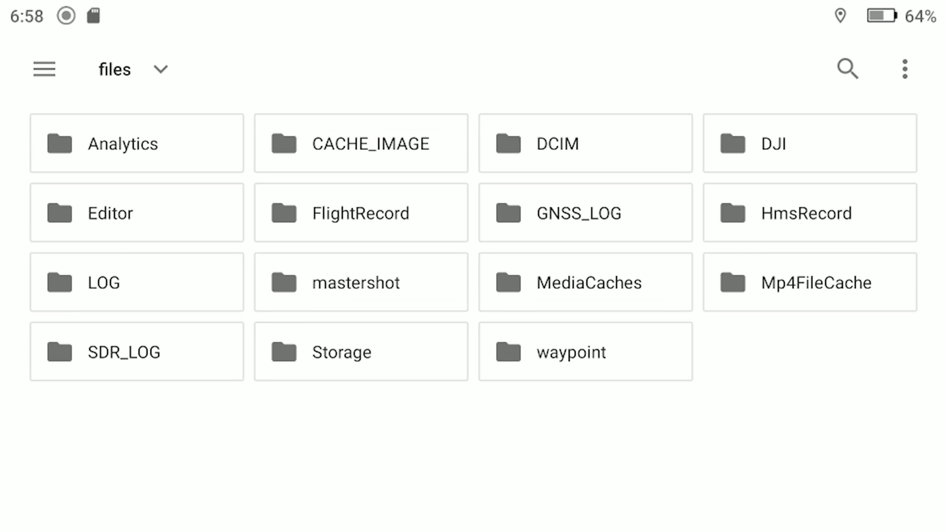
In mission folder 210A7B7F…, rename the original mission KMZ to Old.kmz.
click(585, 359)
click(180, 142)
click(176, 433)
click(915, 69)
click(769, 484)
key(BackSpace)
click(702, 222)
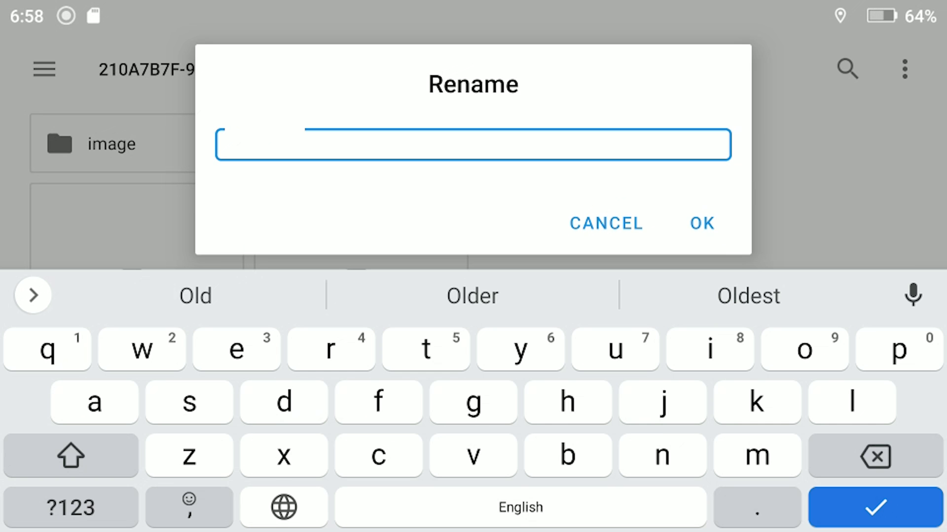
Rename output (6).kmz to 210A7B7F-9D36-45E8-A6A3-9812CF56BB48.kmz and check the full name.
click(393, 361)
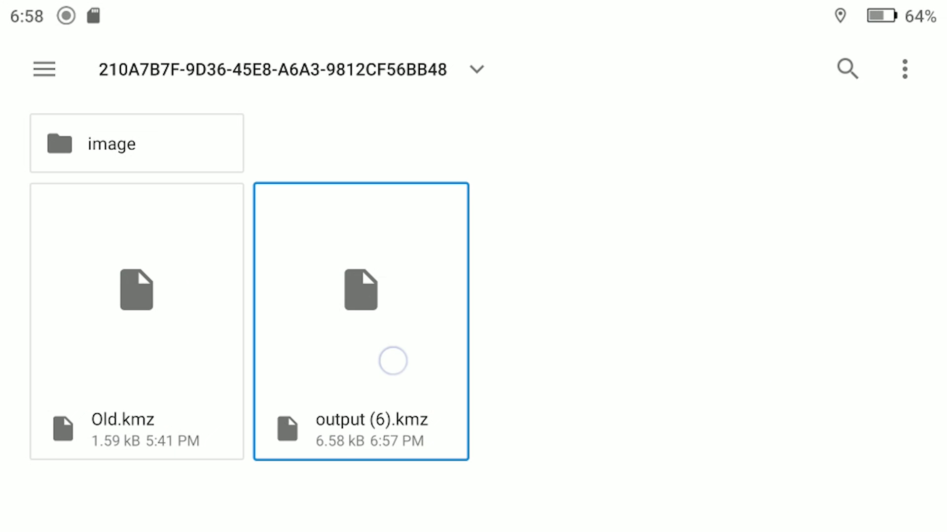
click(915, 69)
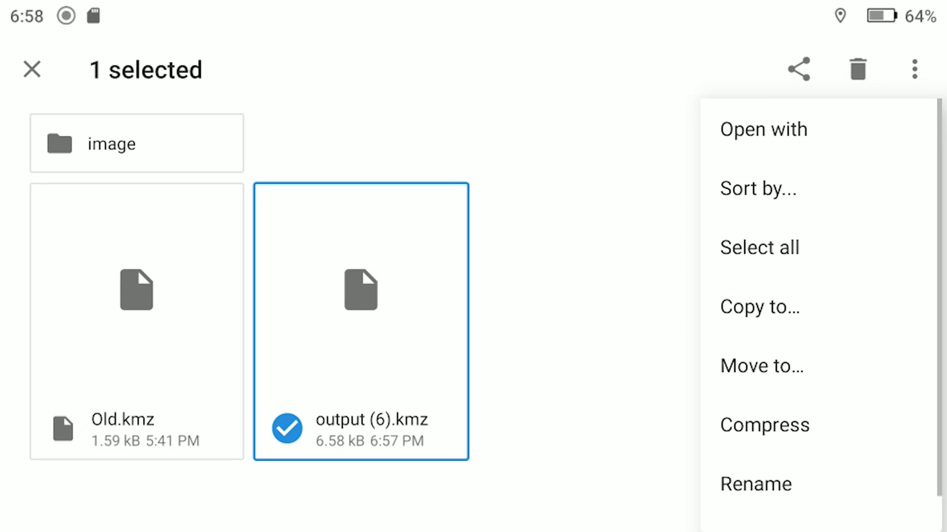
click(775, 493)
click(909, 507)
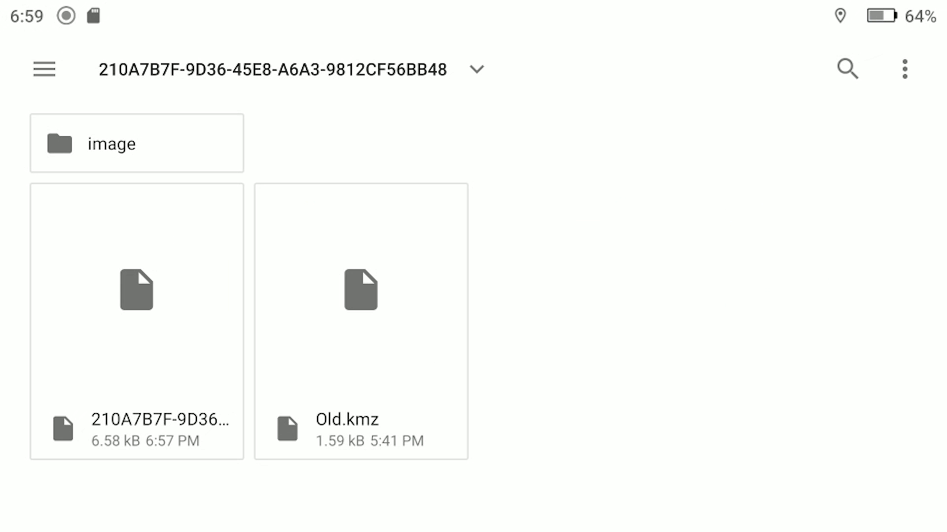
click(193, 432)
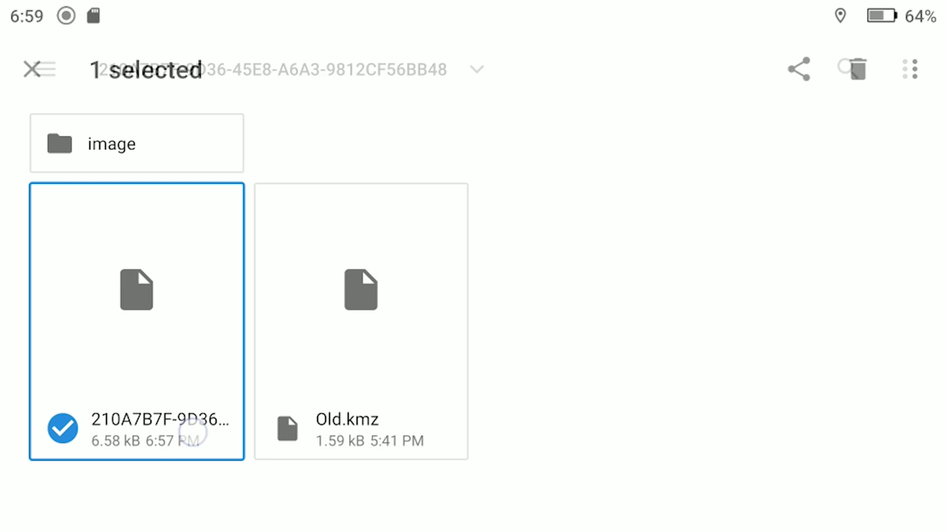
click(77, 439)
click(102, 391)
click(84, 349)
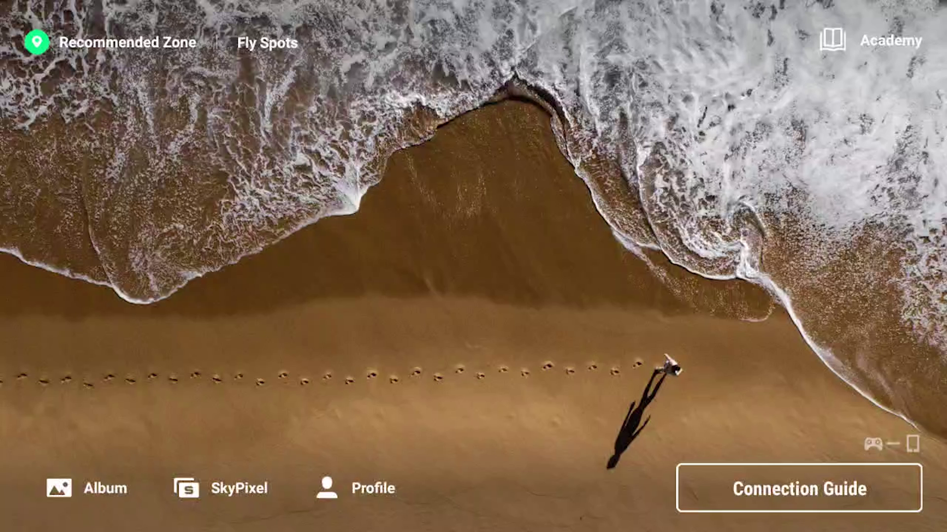
From camera view, load the first History flight (16 waypoints, 11:32, 1.1 mile) and zoom the map.
click(838, 498)
click(902, 38)
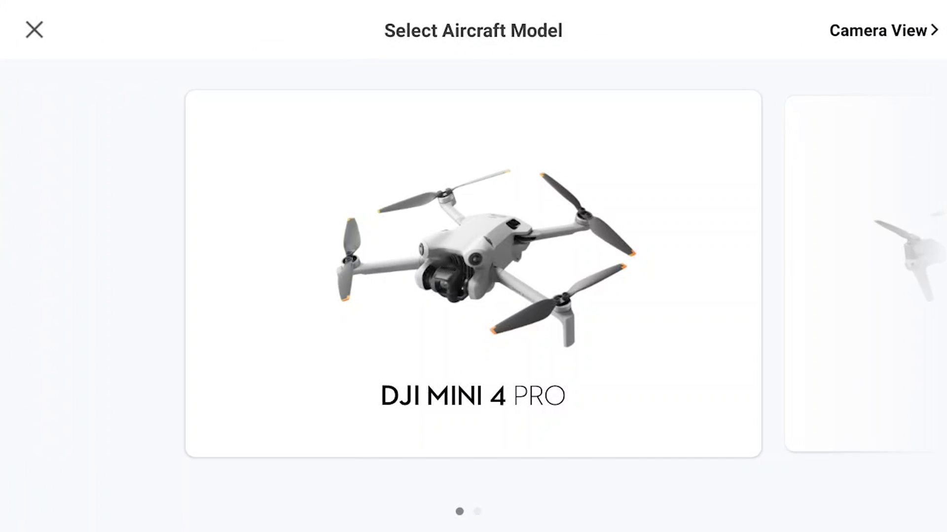
click(28, 232)
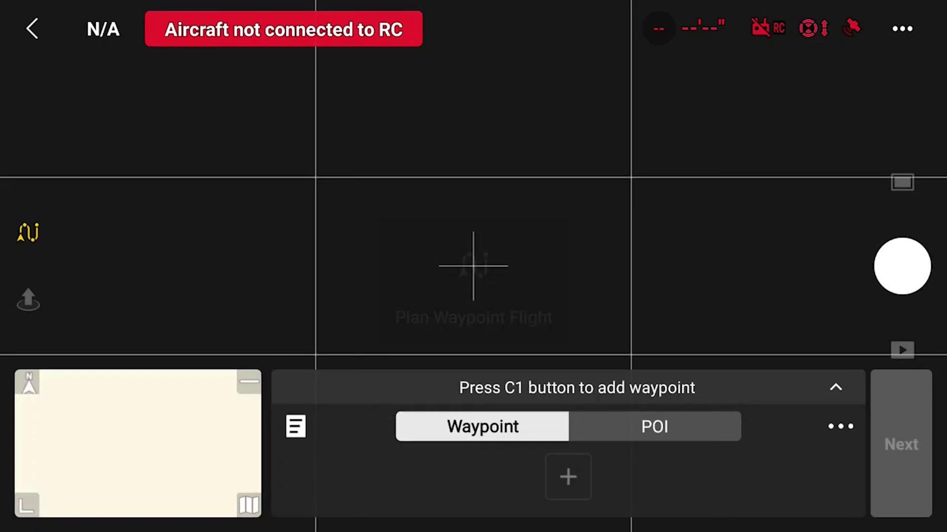
click(296, 427)
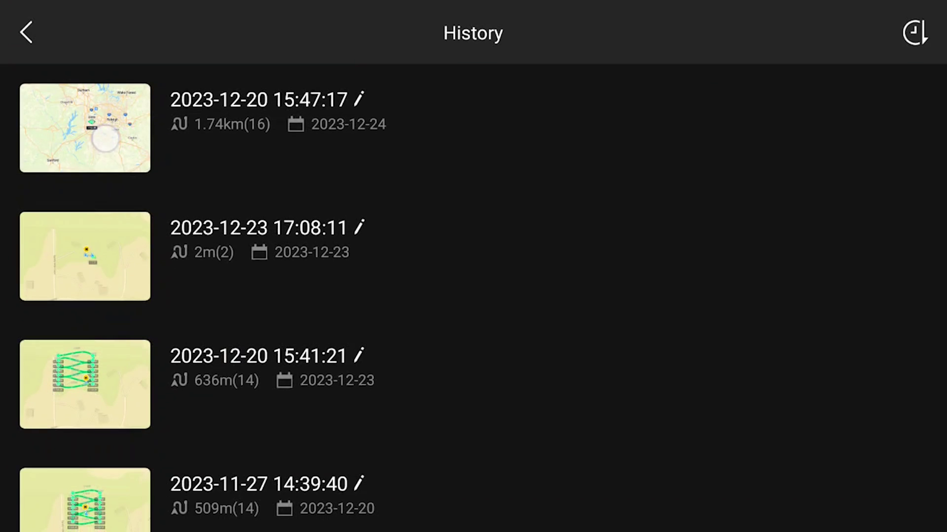
click(105, 139)
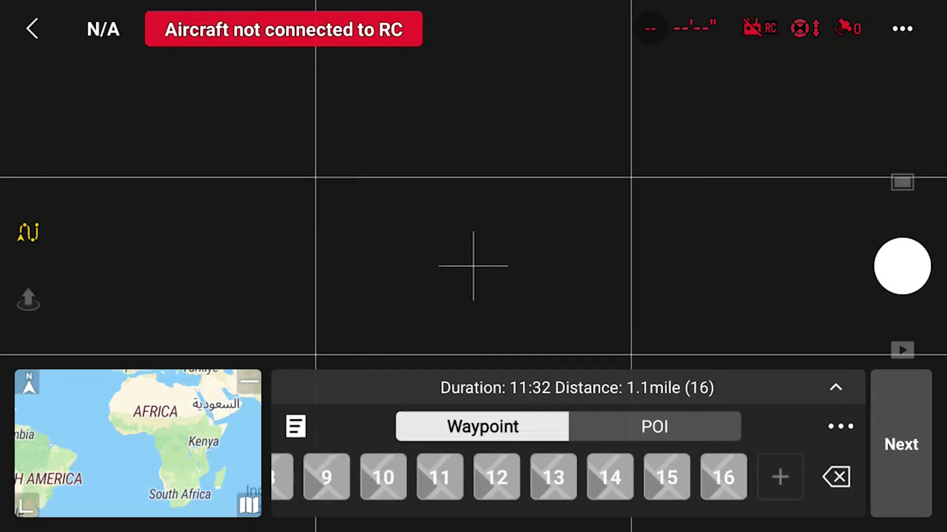
scroll(390, 191, up, 10)
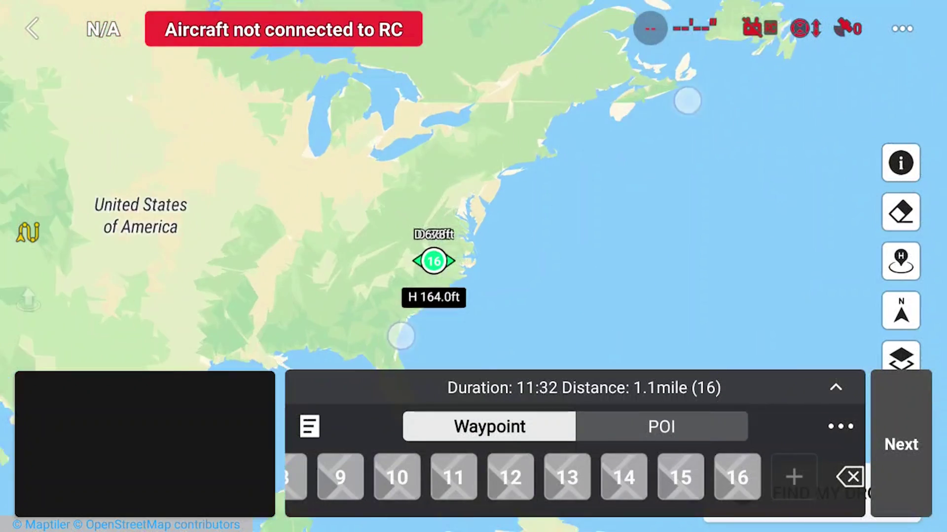
scroll(518, 197, up, 10)
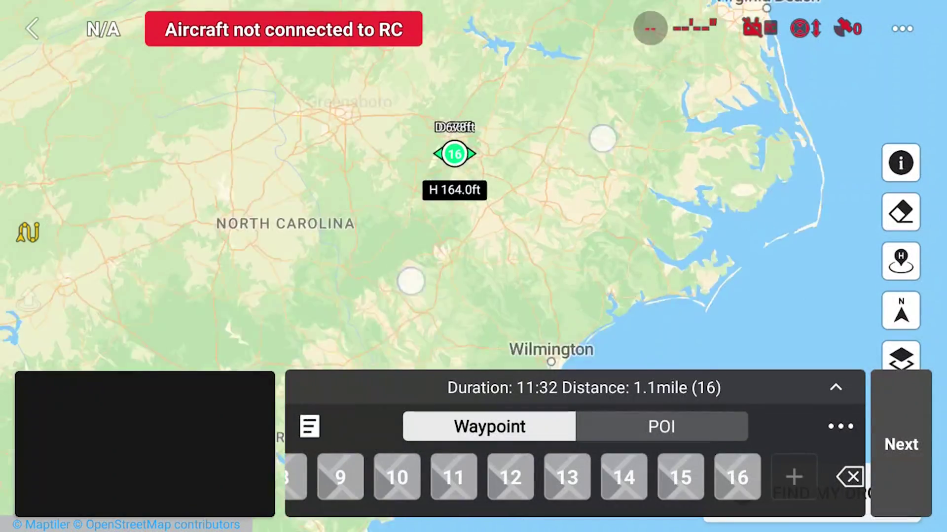
scroll(519, 178, up, 10)
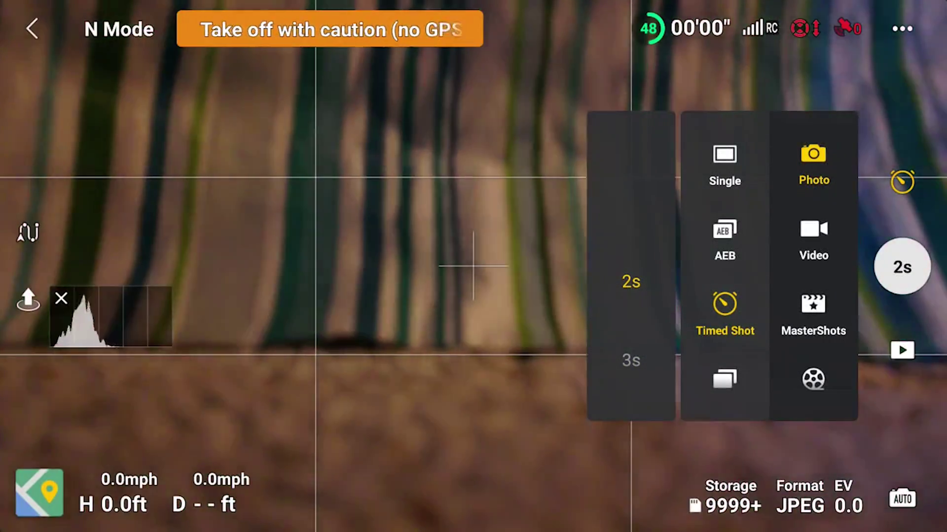
Dismiss the shooting-mode panel, leaving the 2s Timed Shot live view clear.
click(329, 224)
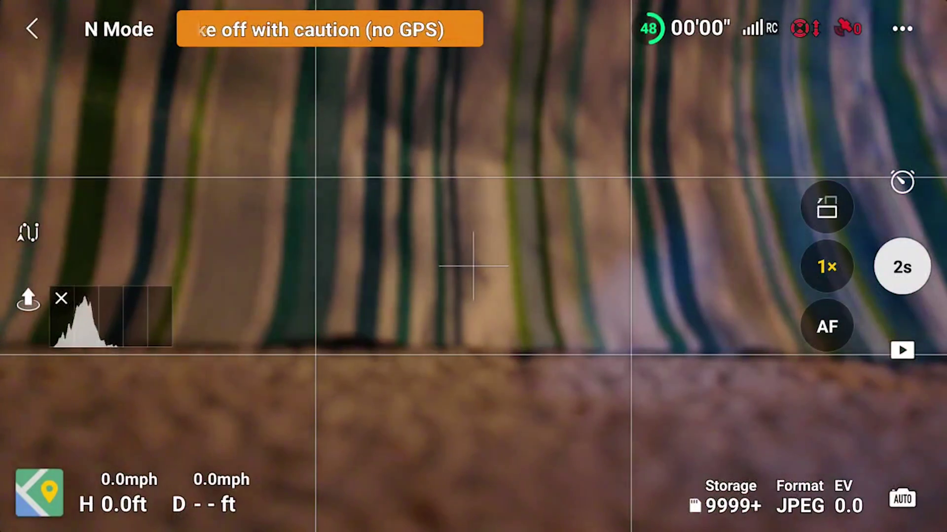